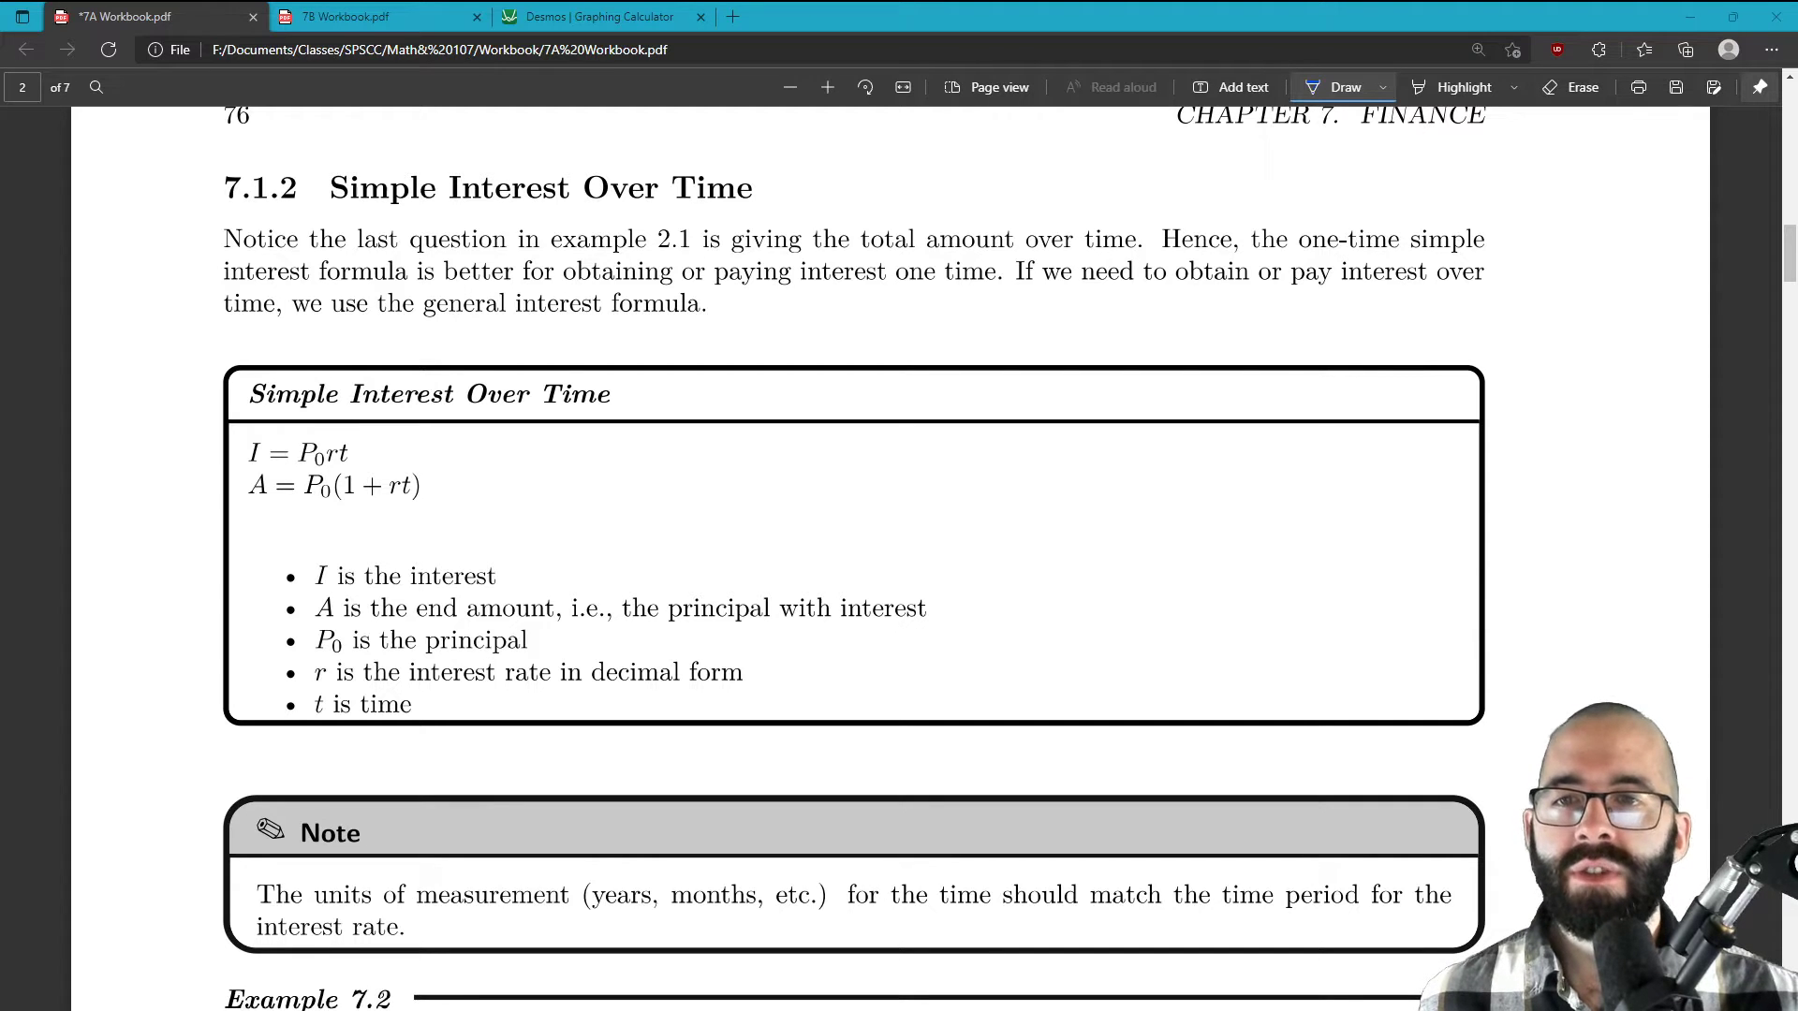
# Circle rt in I = P0rt and in A = P0(1 + rt) with blue ink.
pyautogui.moveTo(350, 437)
pyautogui.mouseDown()
pyautogui.moveTo(322, 451)
pyautogui.moveTo(344, 466)
pyautogui.moveTo(356, 440)
pyautogui.mouseUp()
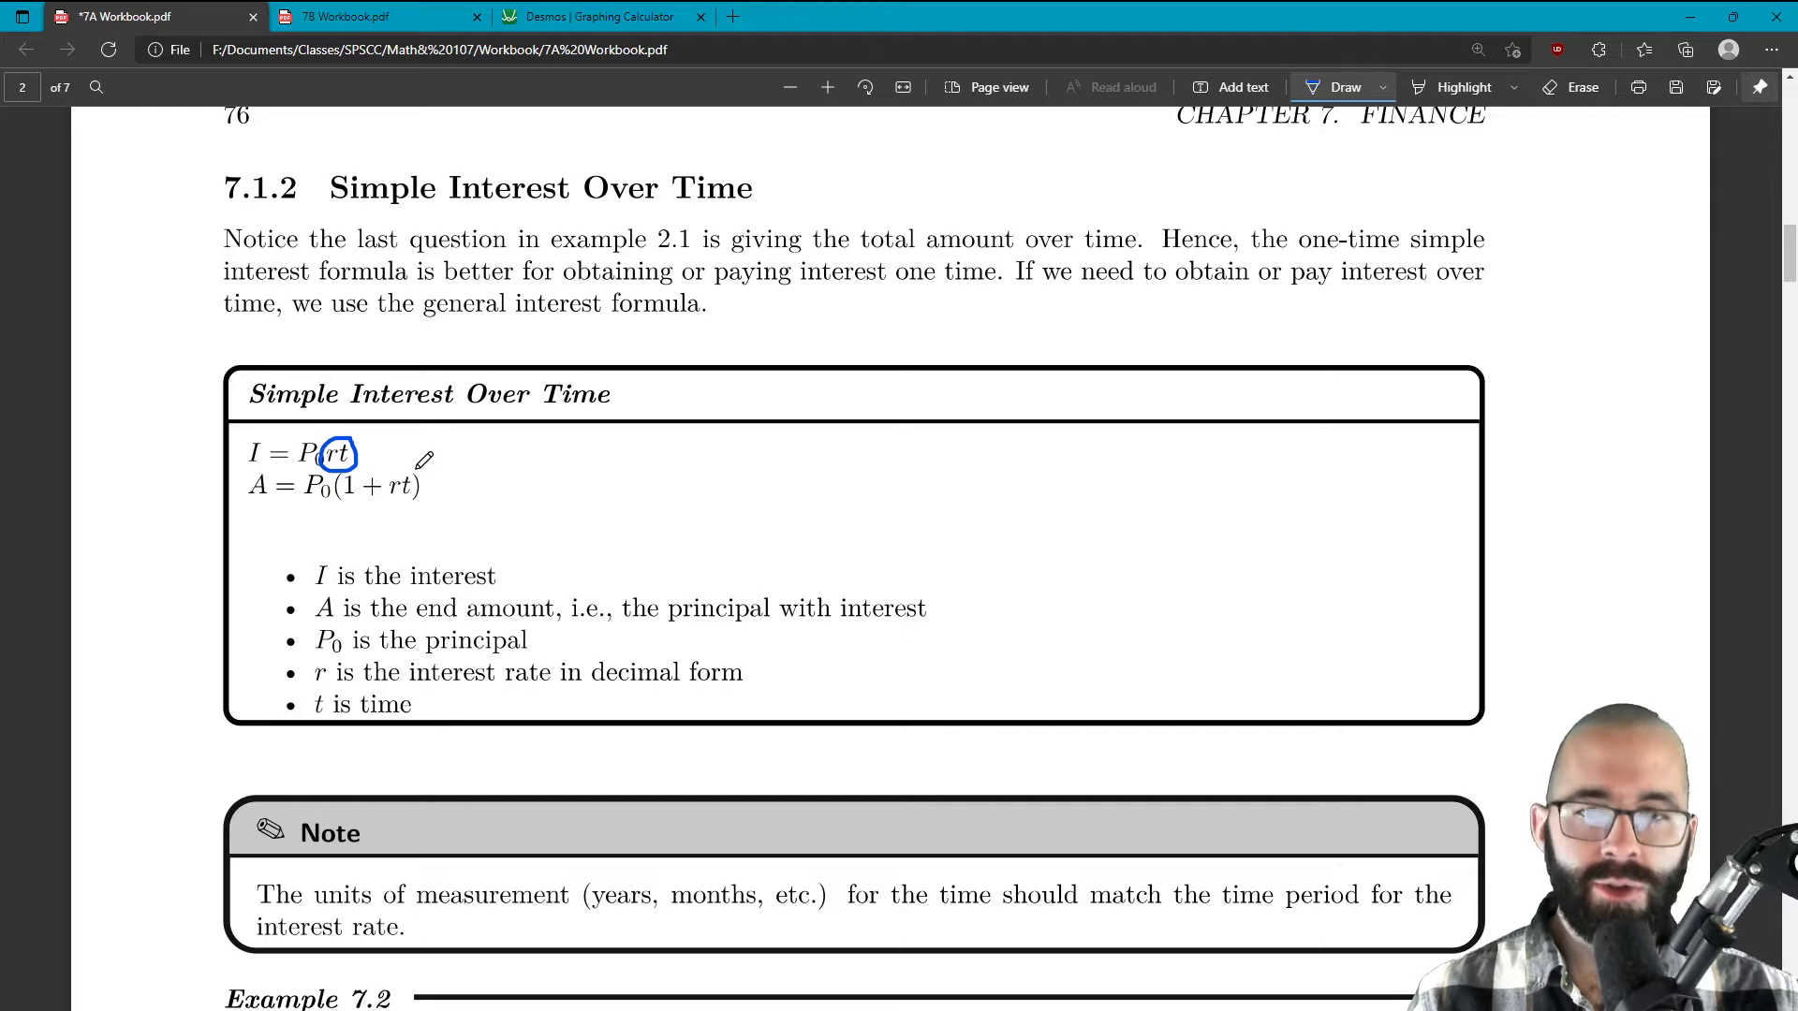
pyautogui.moveTo(394, 460)
pyautogui.mouseDown()
pyautogui.moveTo(401, 505)
pyautogui.moveTo(433, 482)
pyautogui.moveTo(425, 458)
pyautogui.mouseUp()
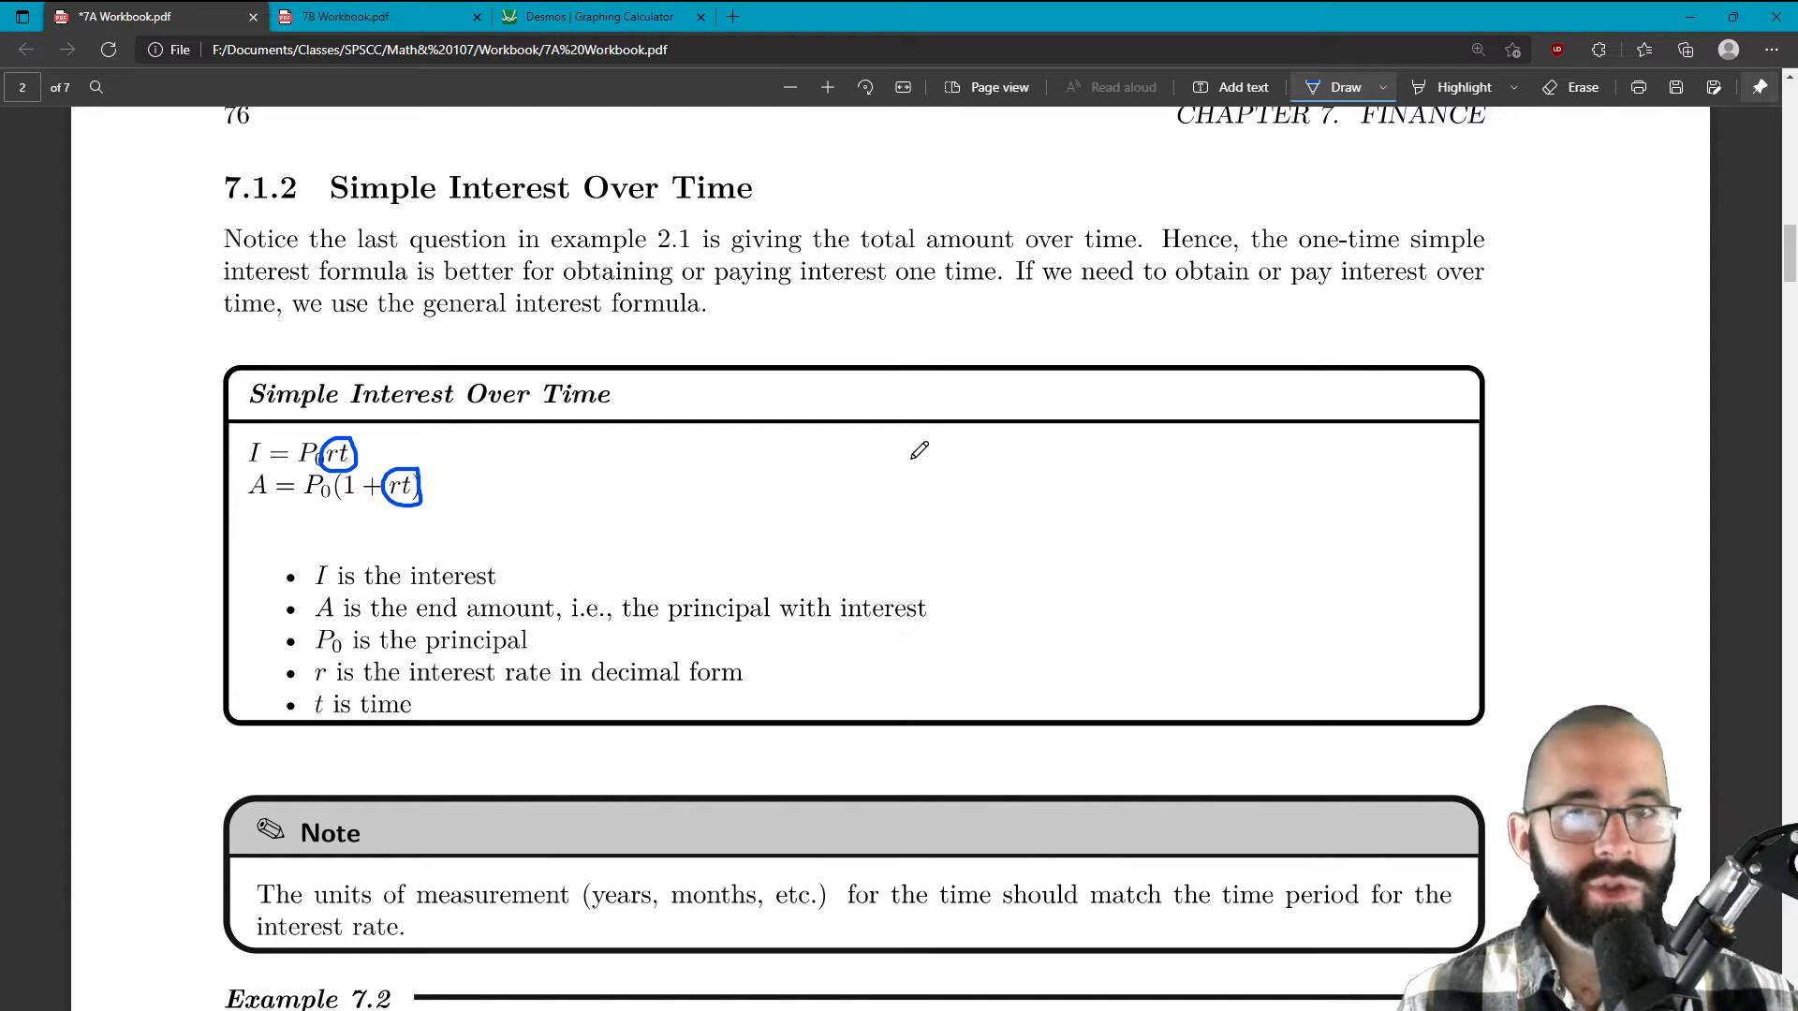
# Erase the two ink loops around rt, then go back to the Draw pen.
pyautogui.click(1575, 83)
pyautogui.click(352, 452)
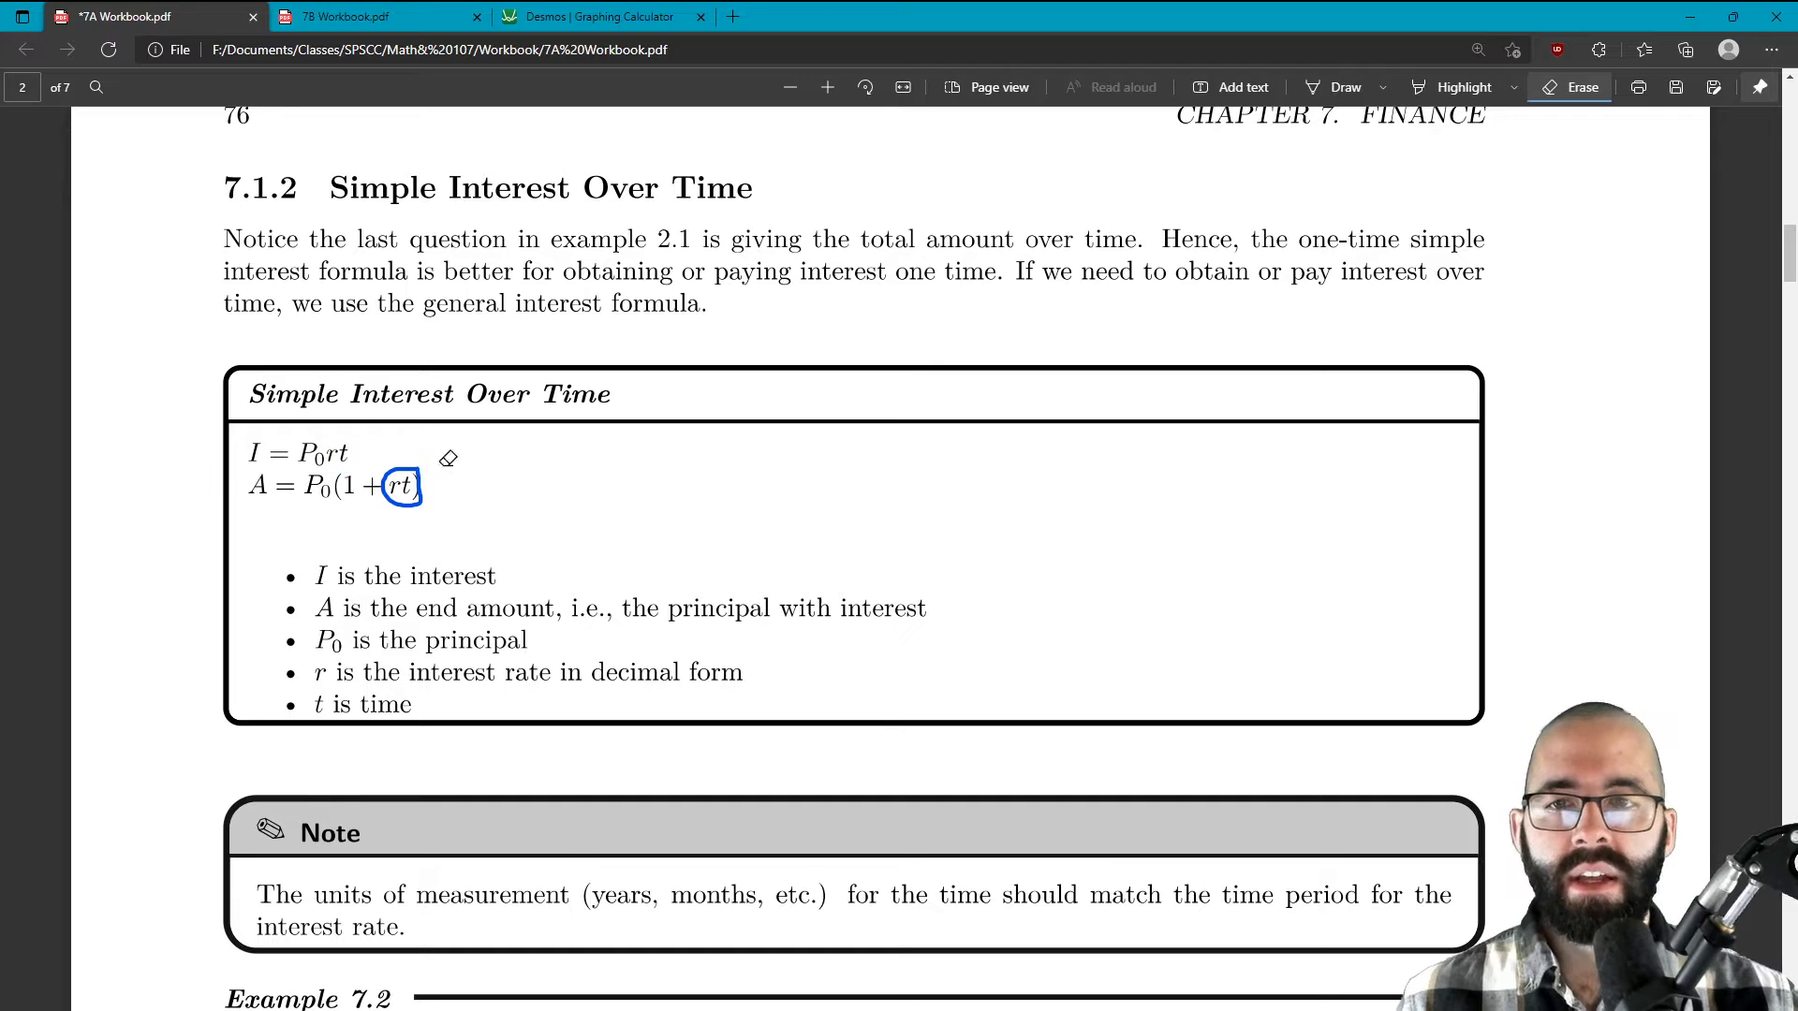
pyautogui.click(401, 490)
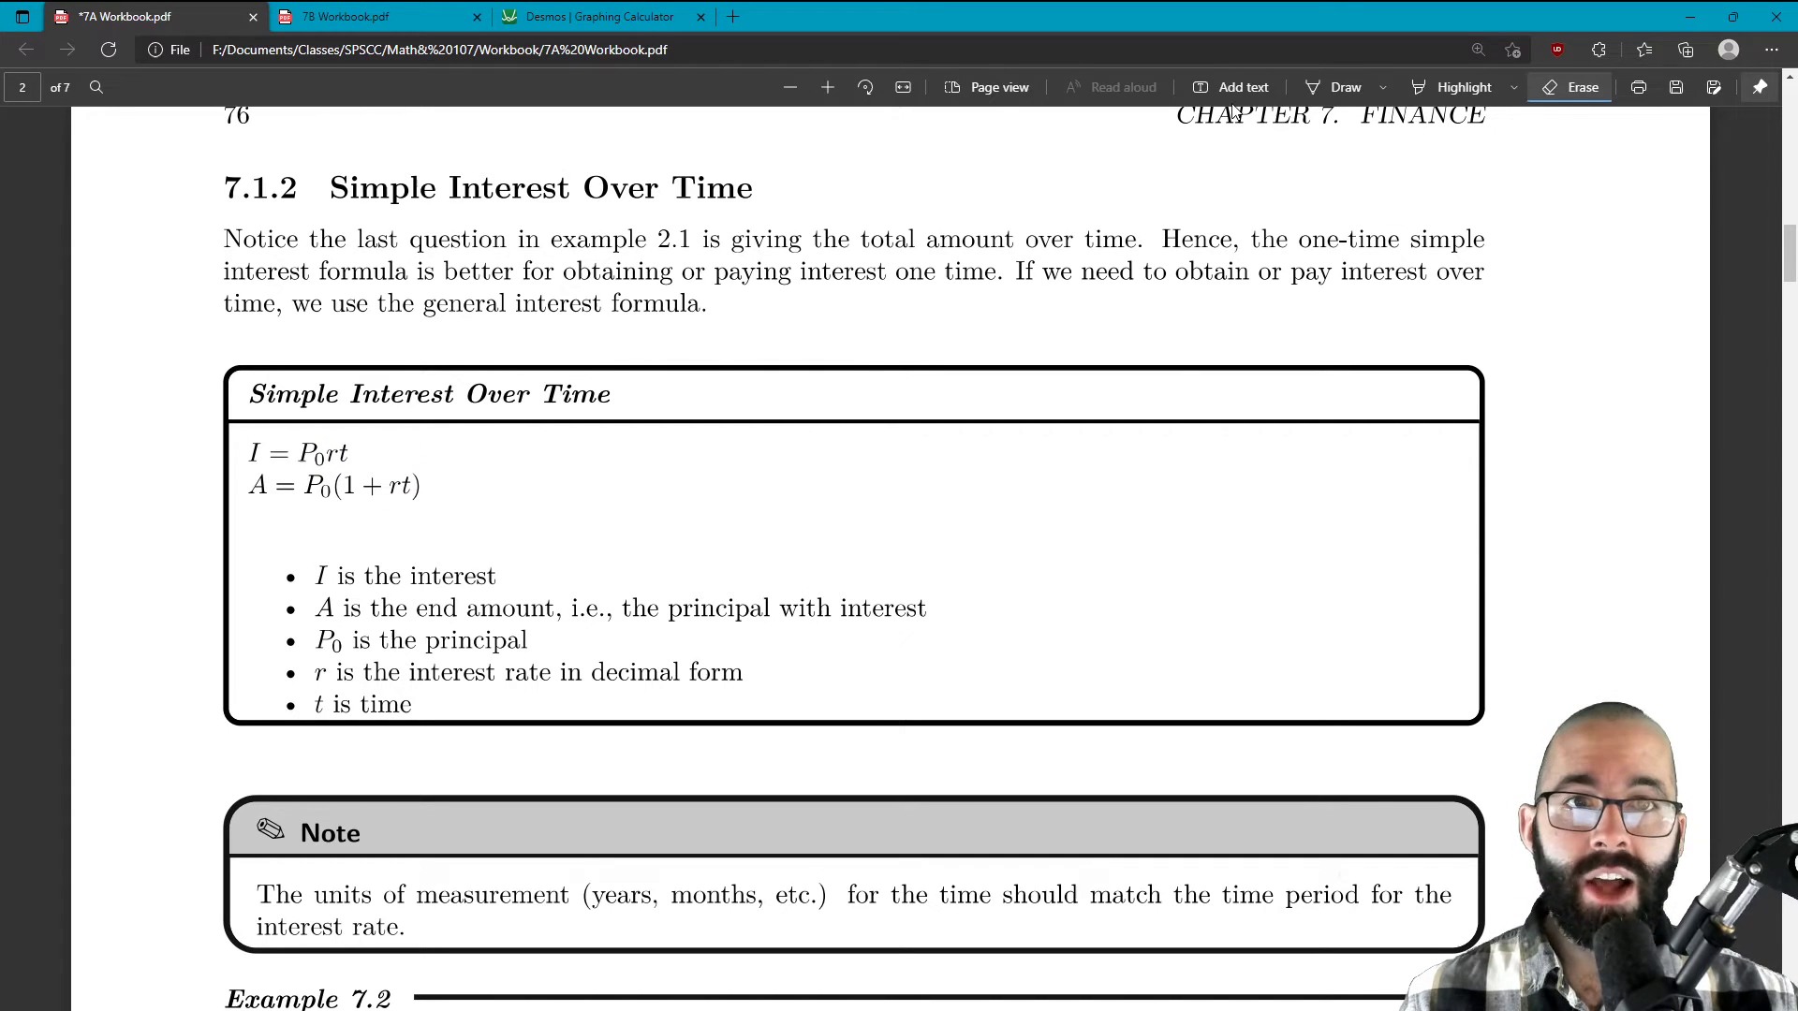
pyautogui.click(1336, 90)
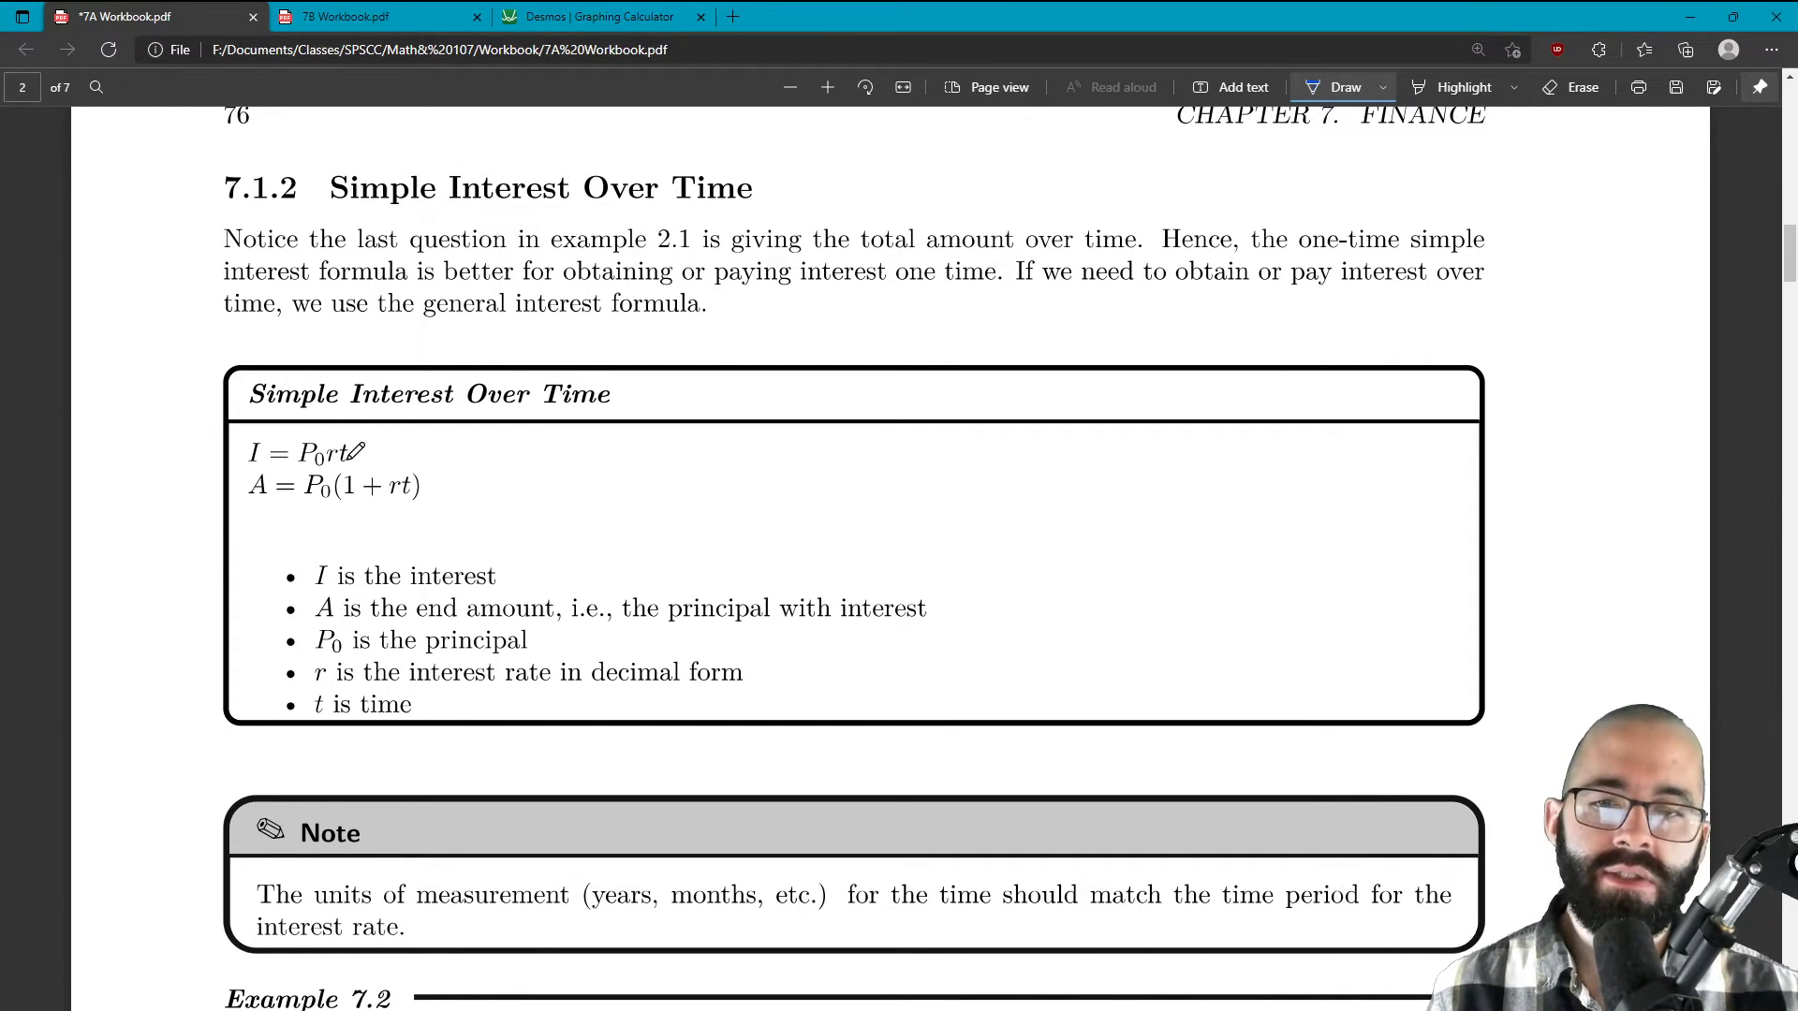
# Scroll to Example 7.2 and underline '10 years' and 'annual' in blue ink.
pyautogui.scroll(-3, 356, 452)
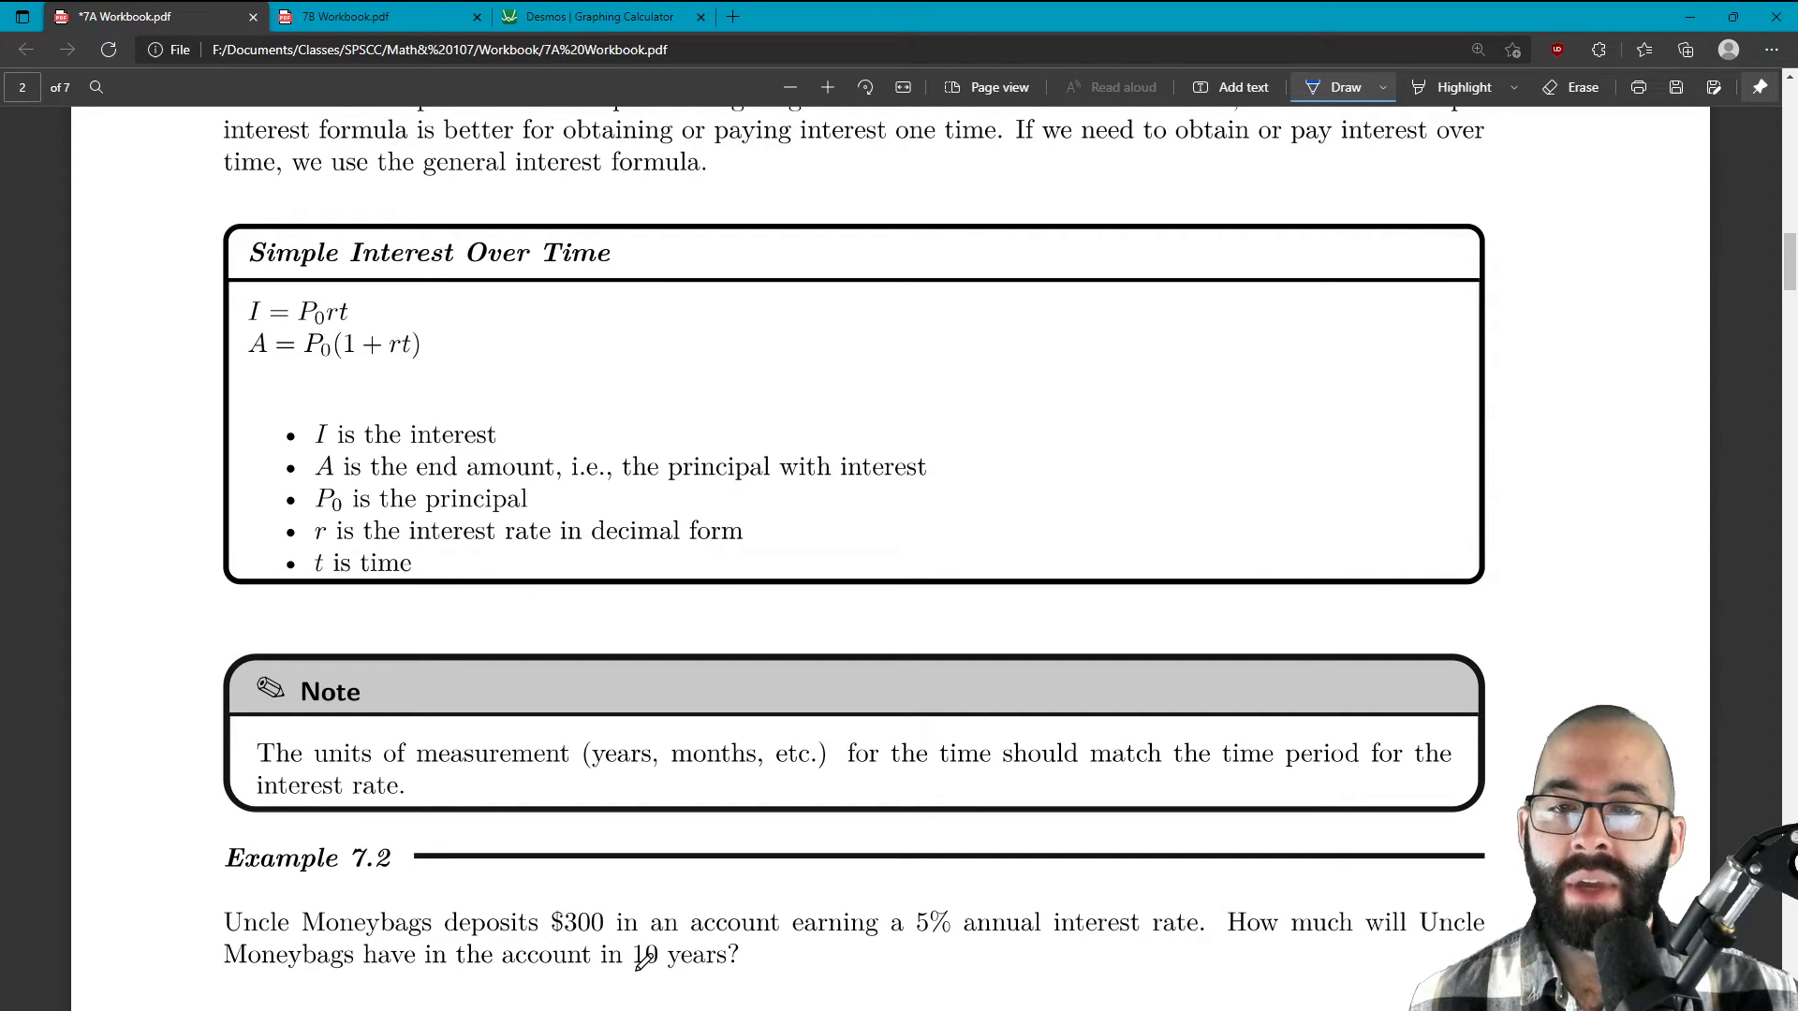
pyautogui.moveTo(635, 970); pyautogui.dragTo(724, 973)
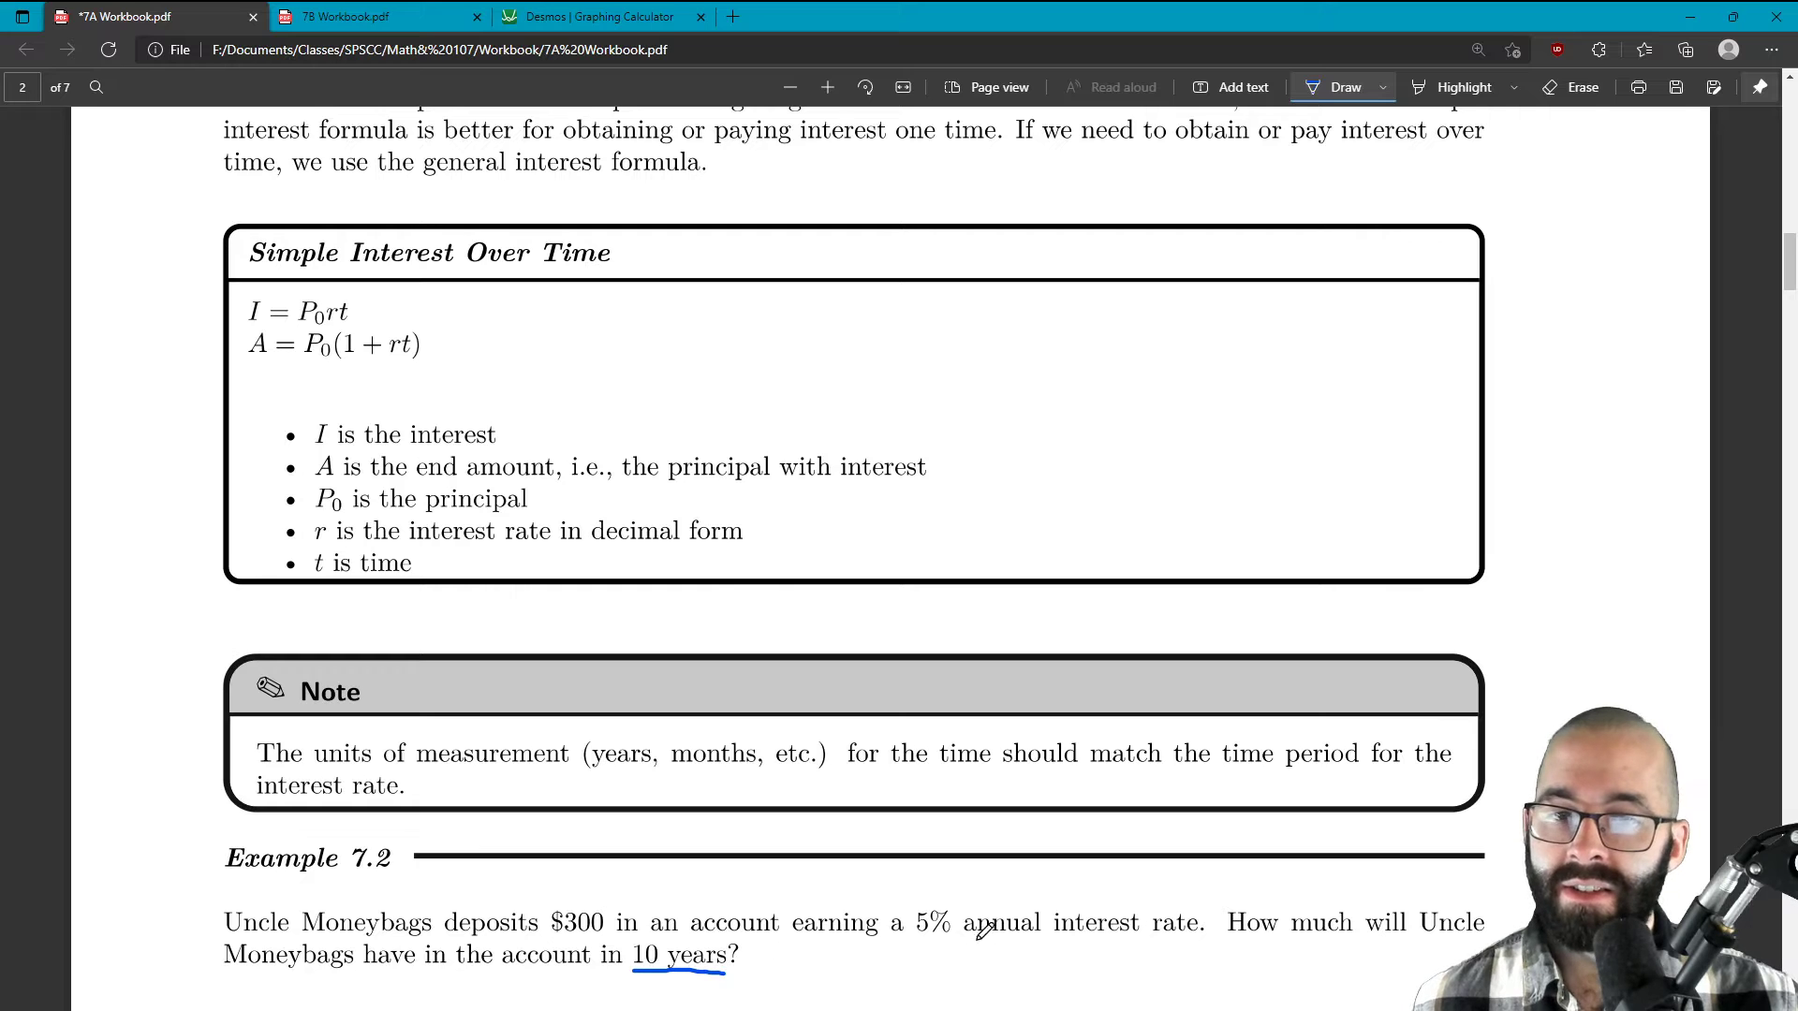
pyautogui.moveTo(964, 936); pyautogui.dragTo(1046, 939)
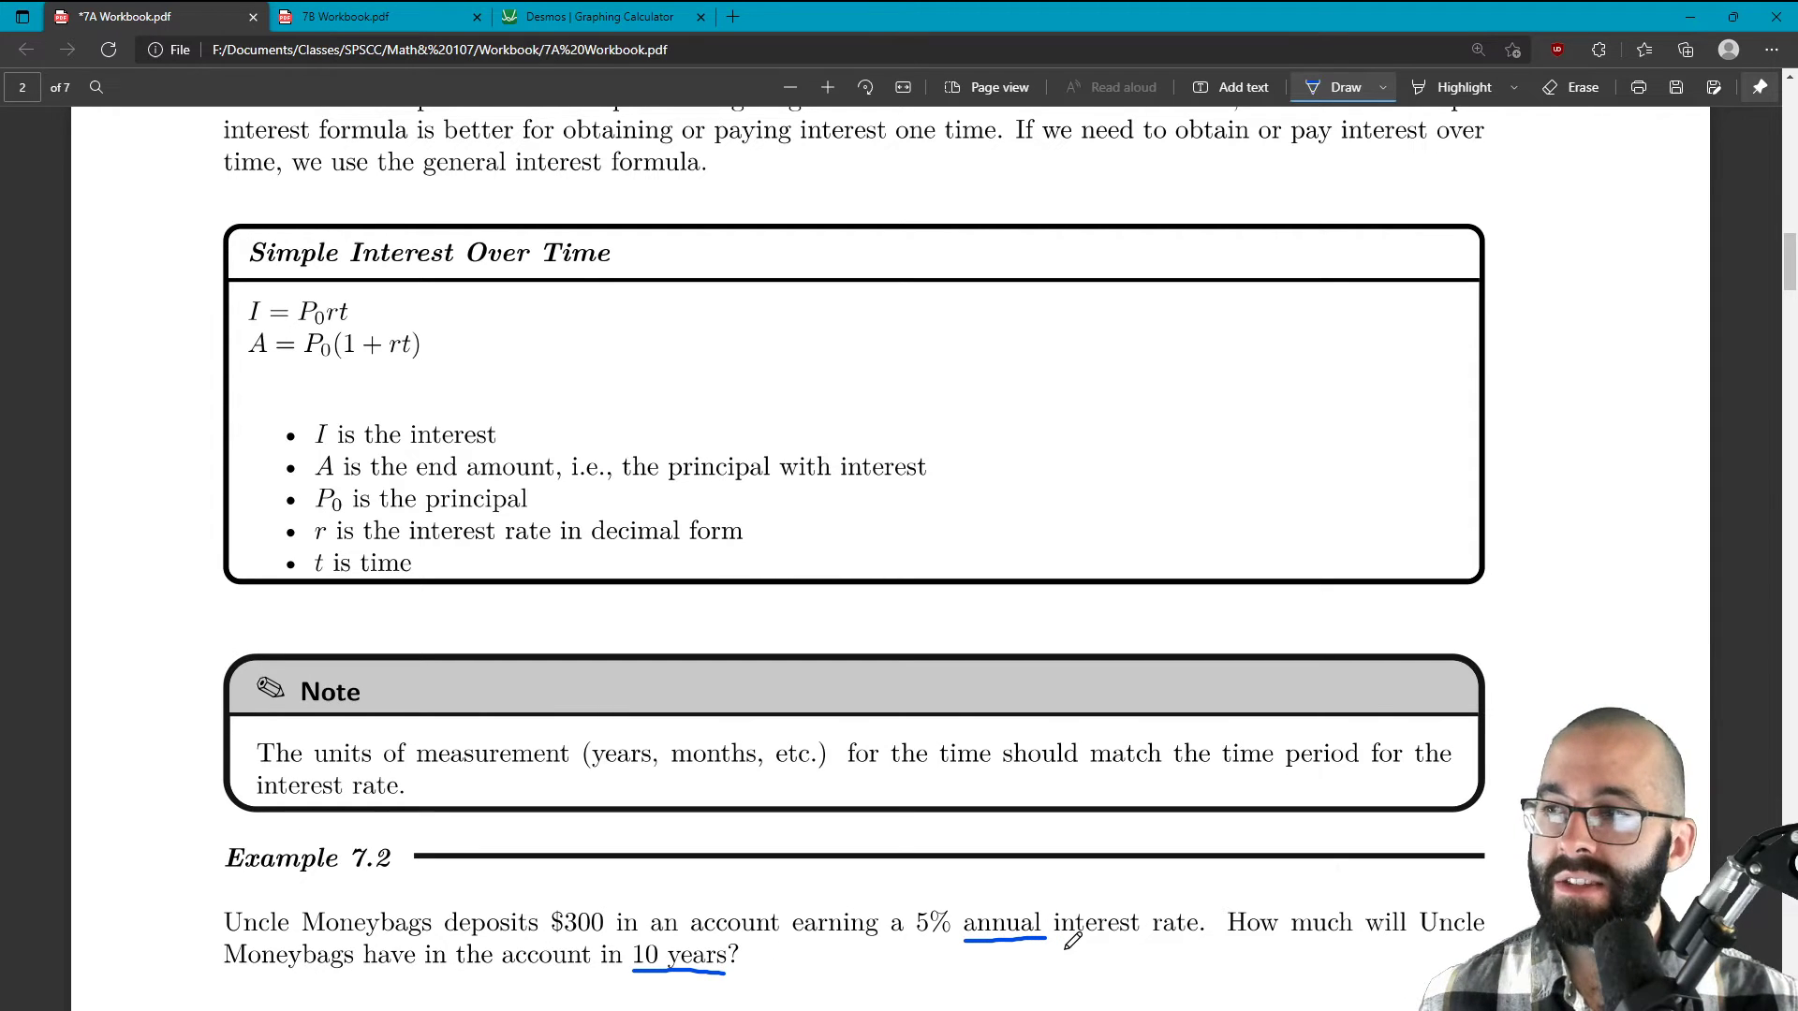
pyautogui.scroll(-2, 1123, 894)
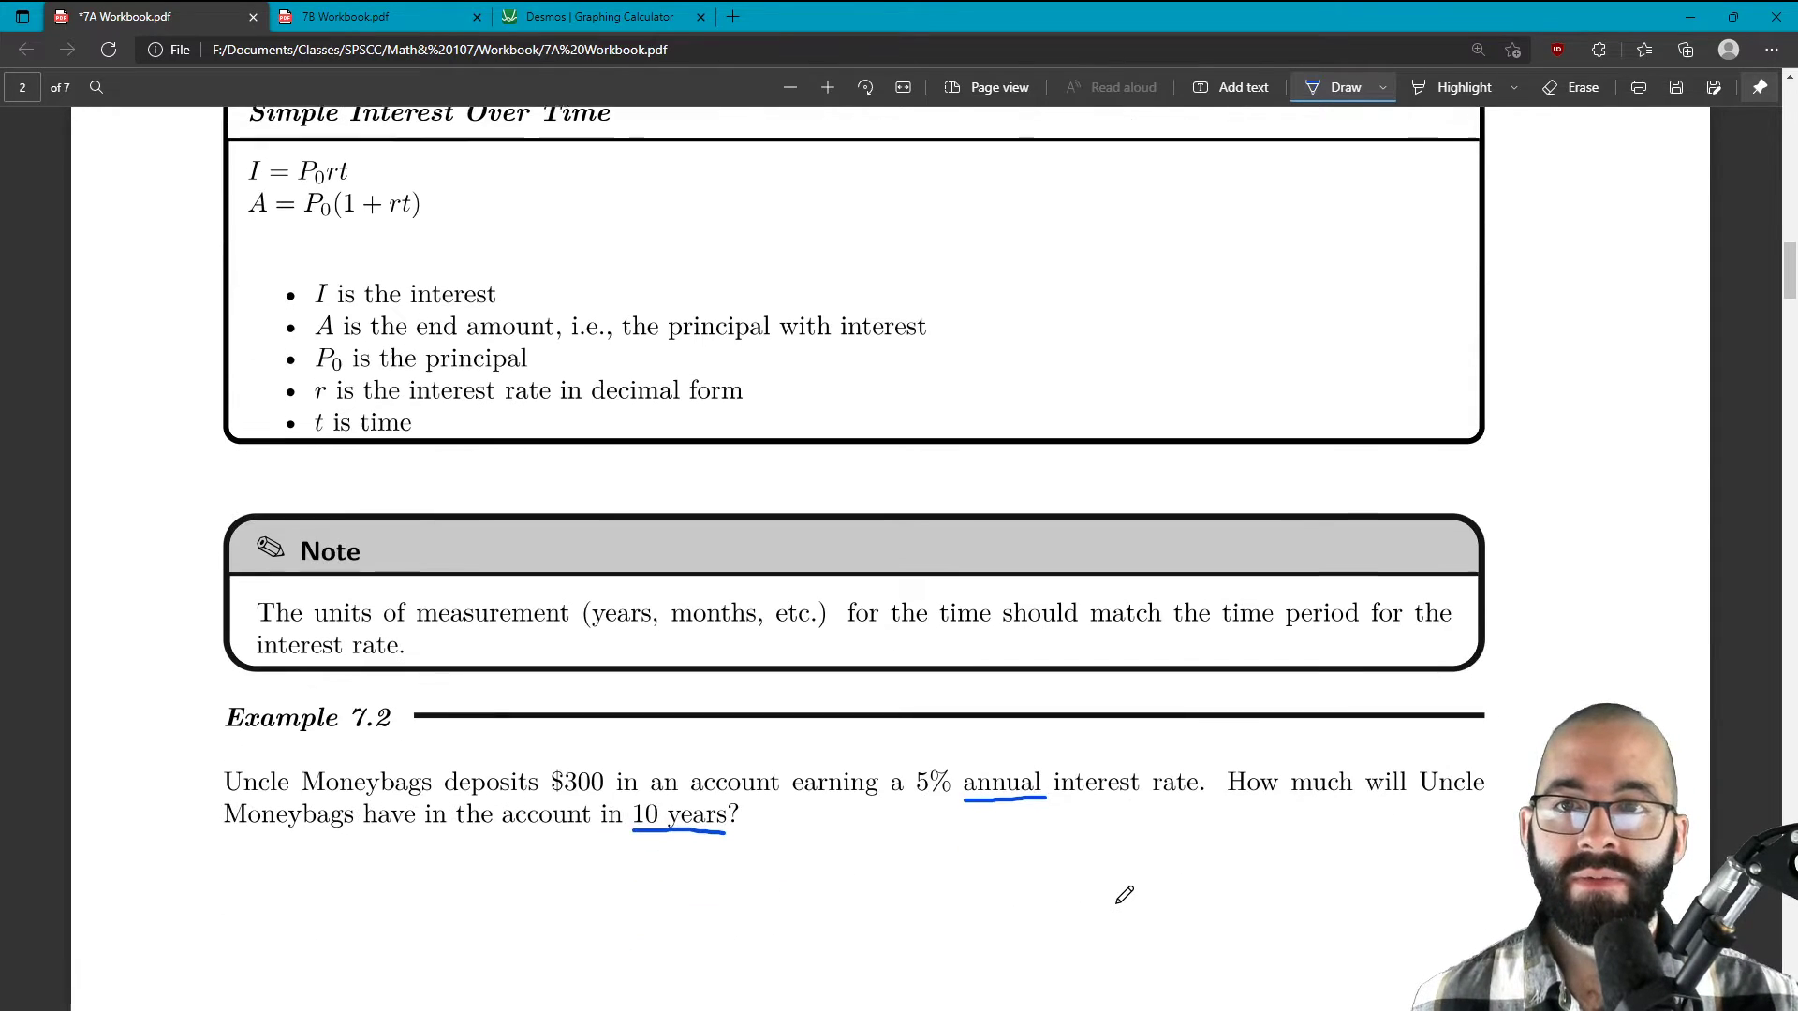
# Scroll back up and leave a small ink dot beneath A = P0(1 + rt).
pyautogui.scroll(2, 1058, 789)
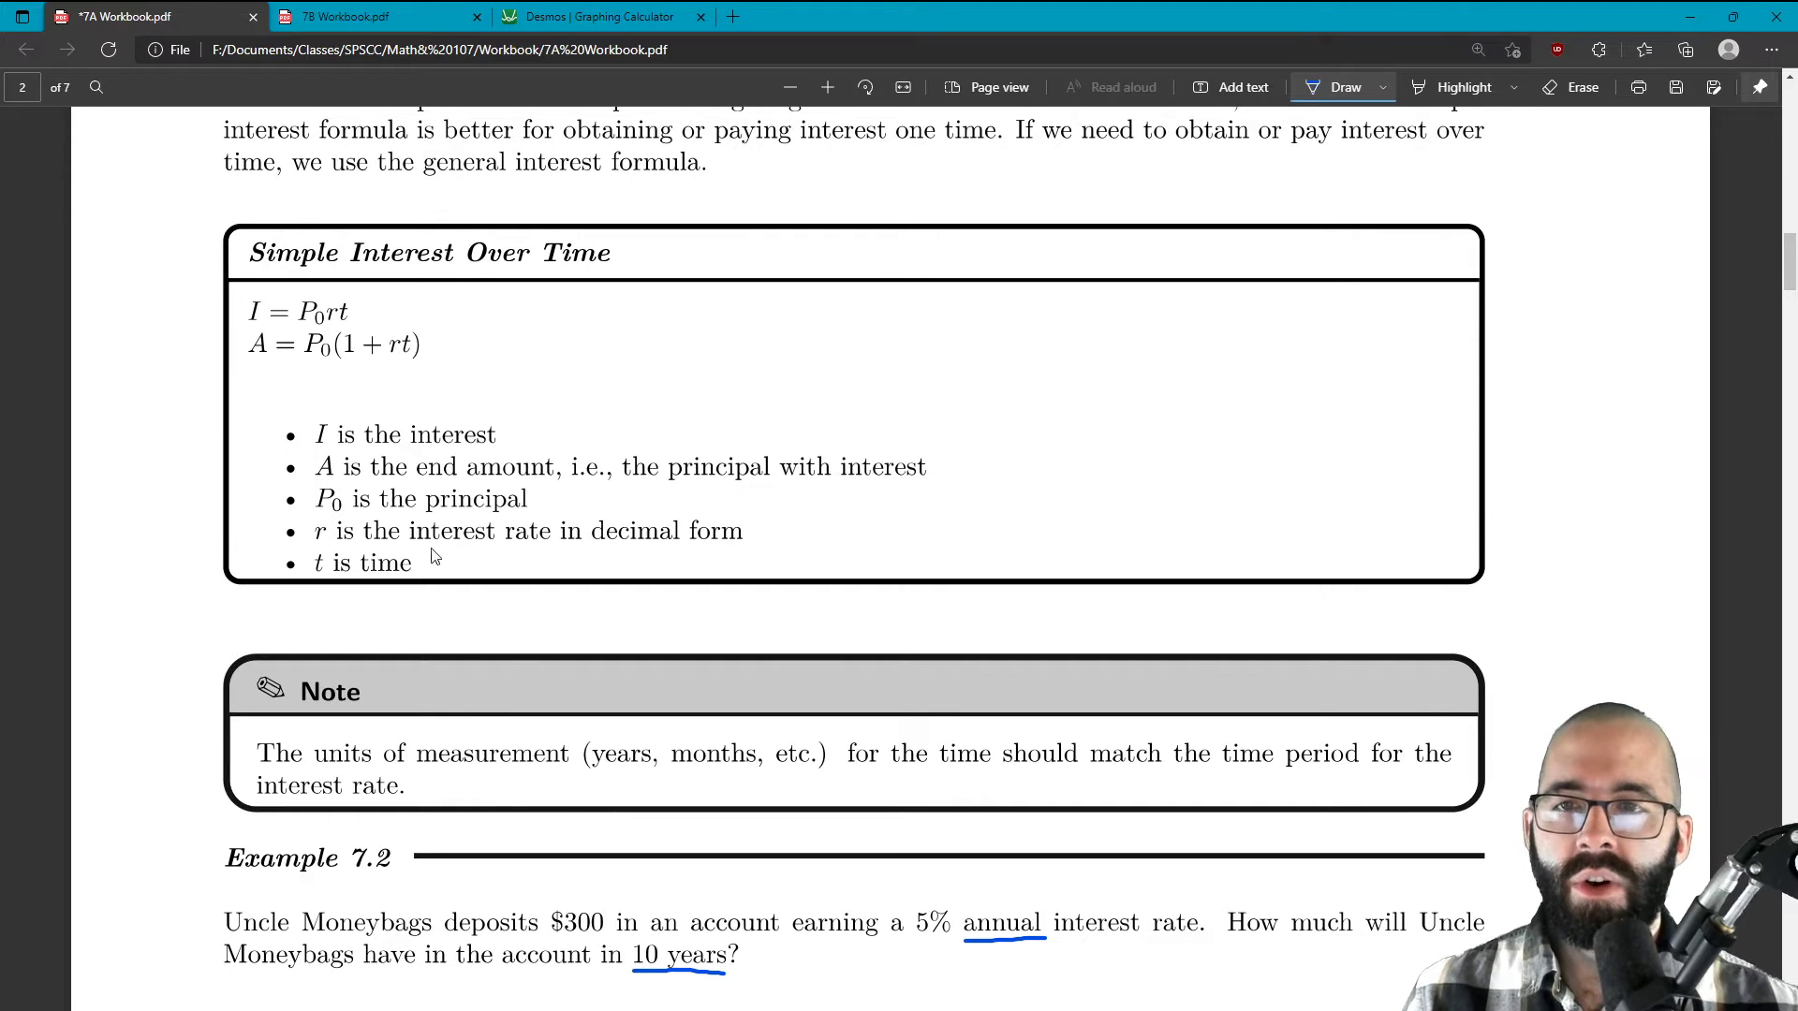
pyautogui.click(348, 372)
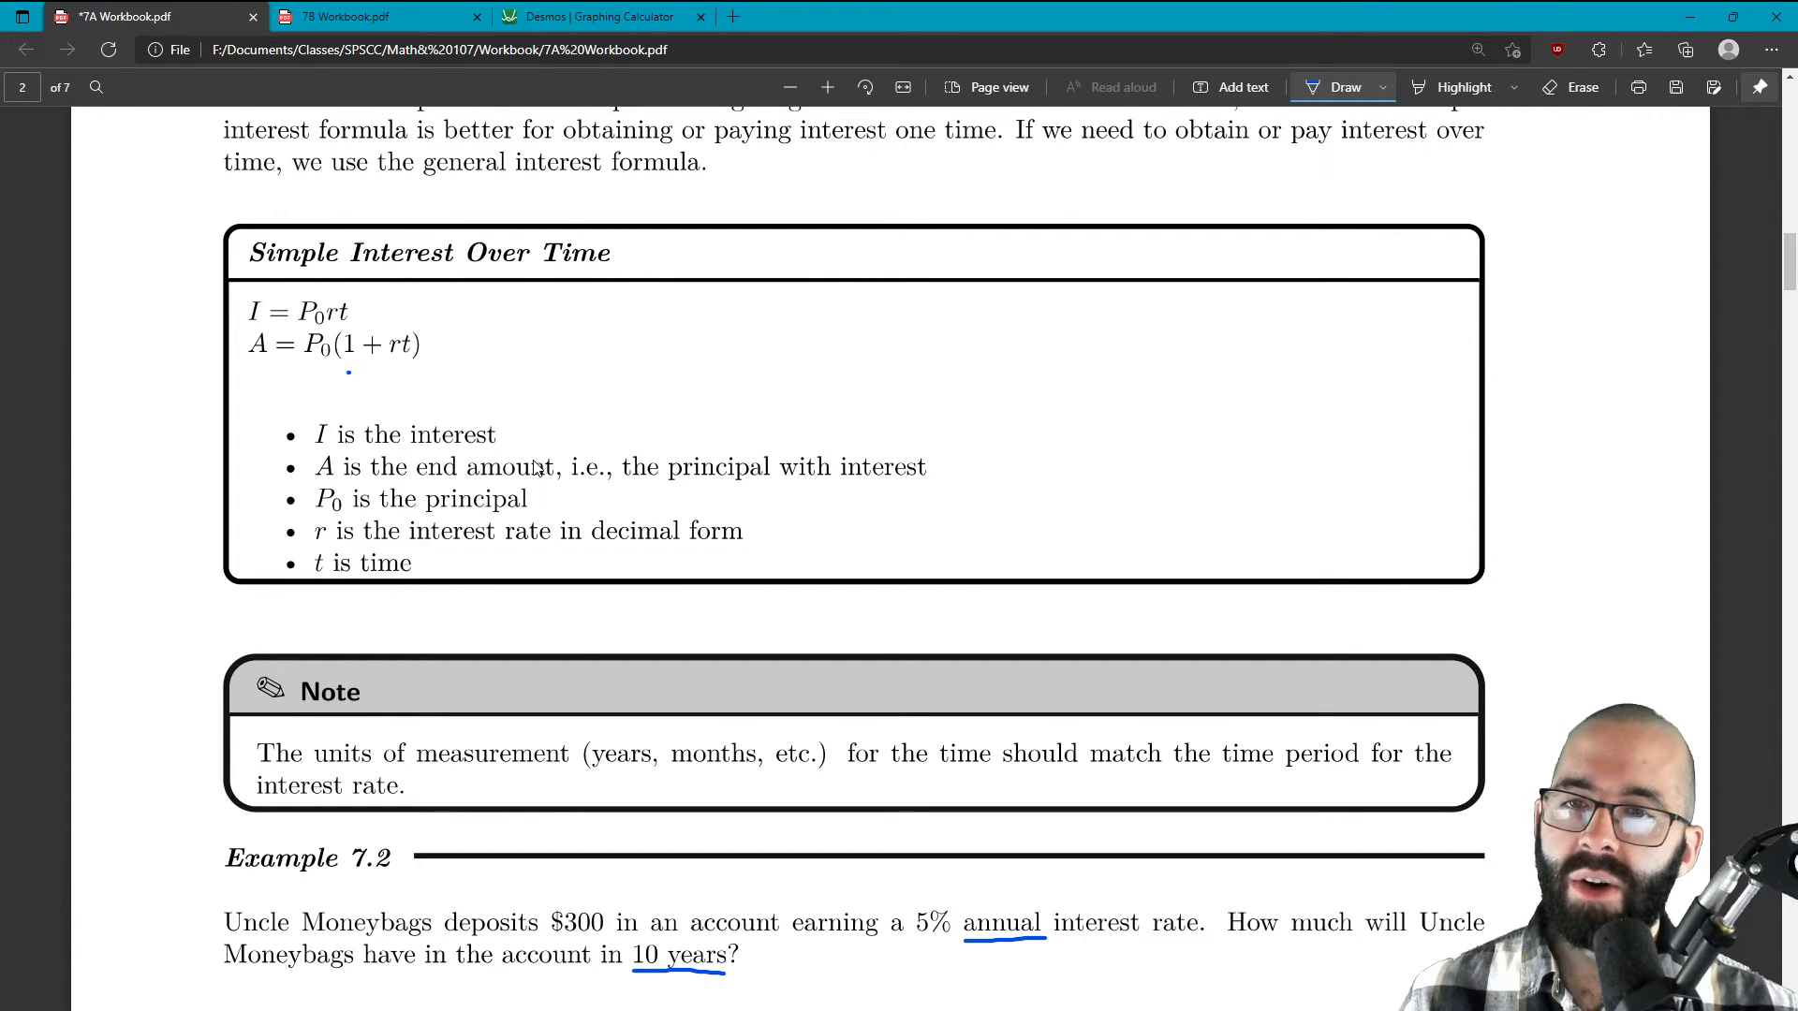
# Underline 'A is the end amount', the formula A = P0(1 + rt), and '$300'.
pyautogui.moveTo(316, 479); pyautogui.dragTo(564, 481)
pyautogui.moveTo(251, 364); pyautogui.dragTo(421, 365)
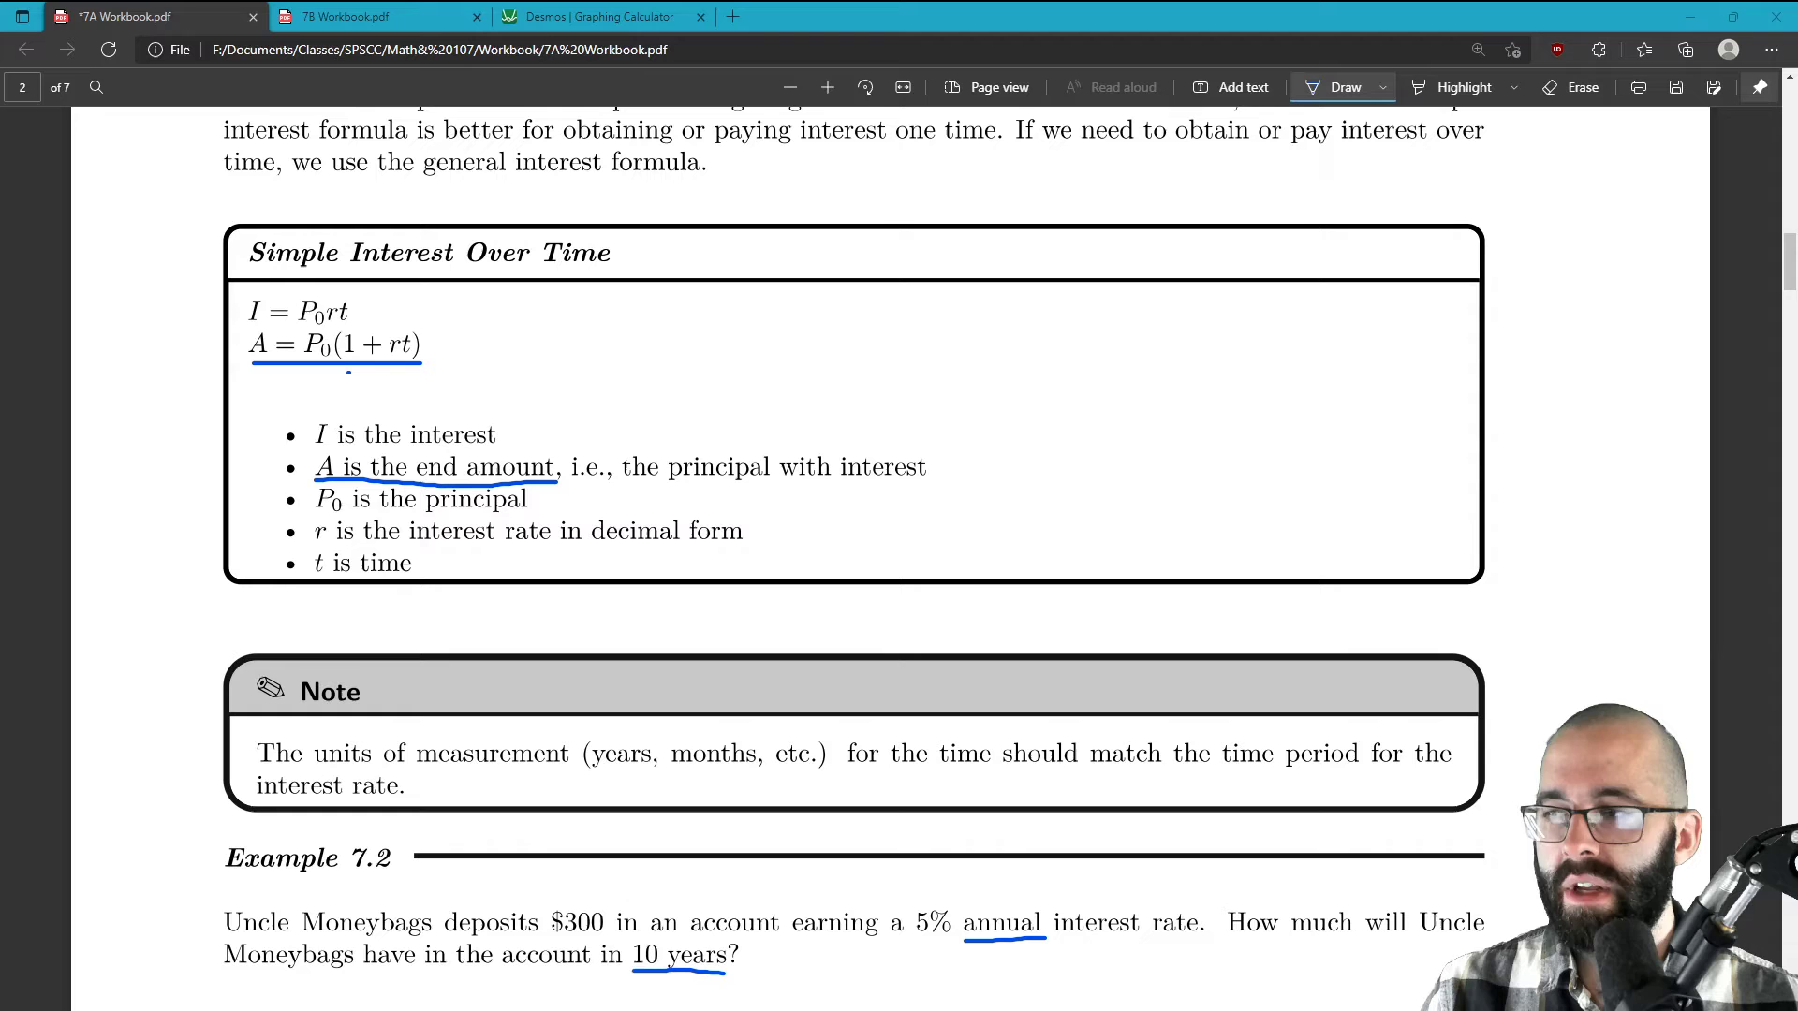
pyautogui.moveTo(550, 935); pyautogui.dragTo(606, 933)
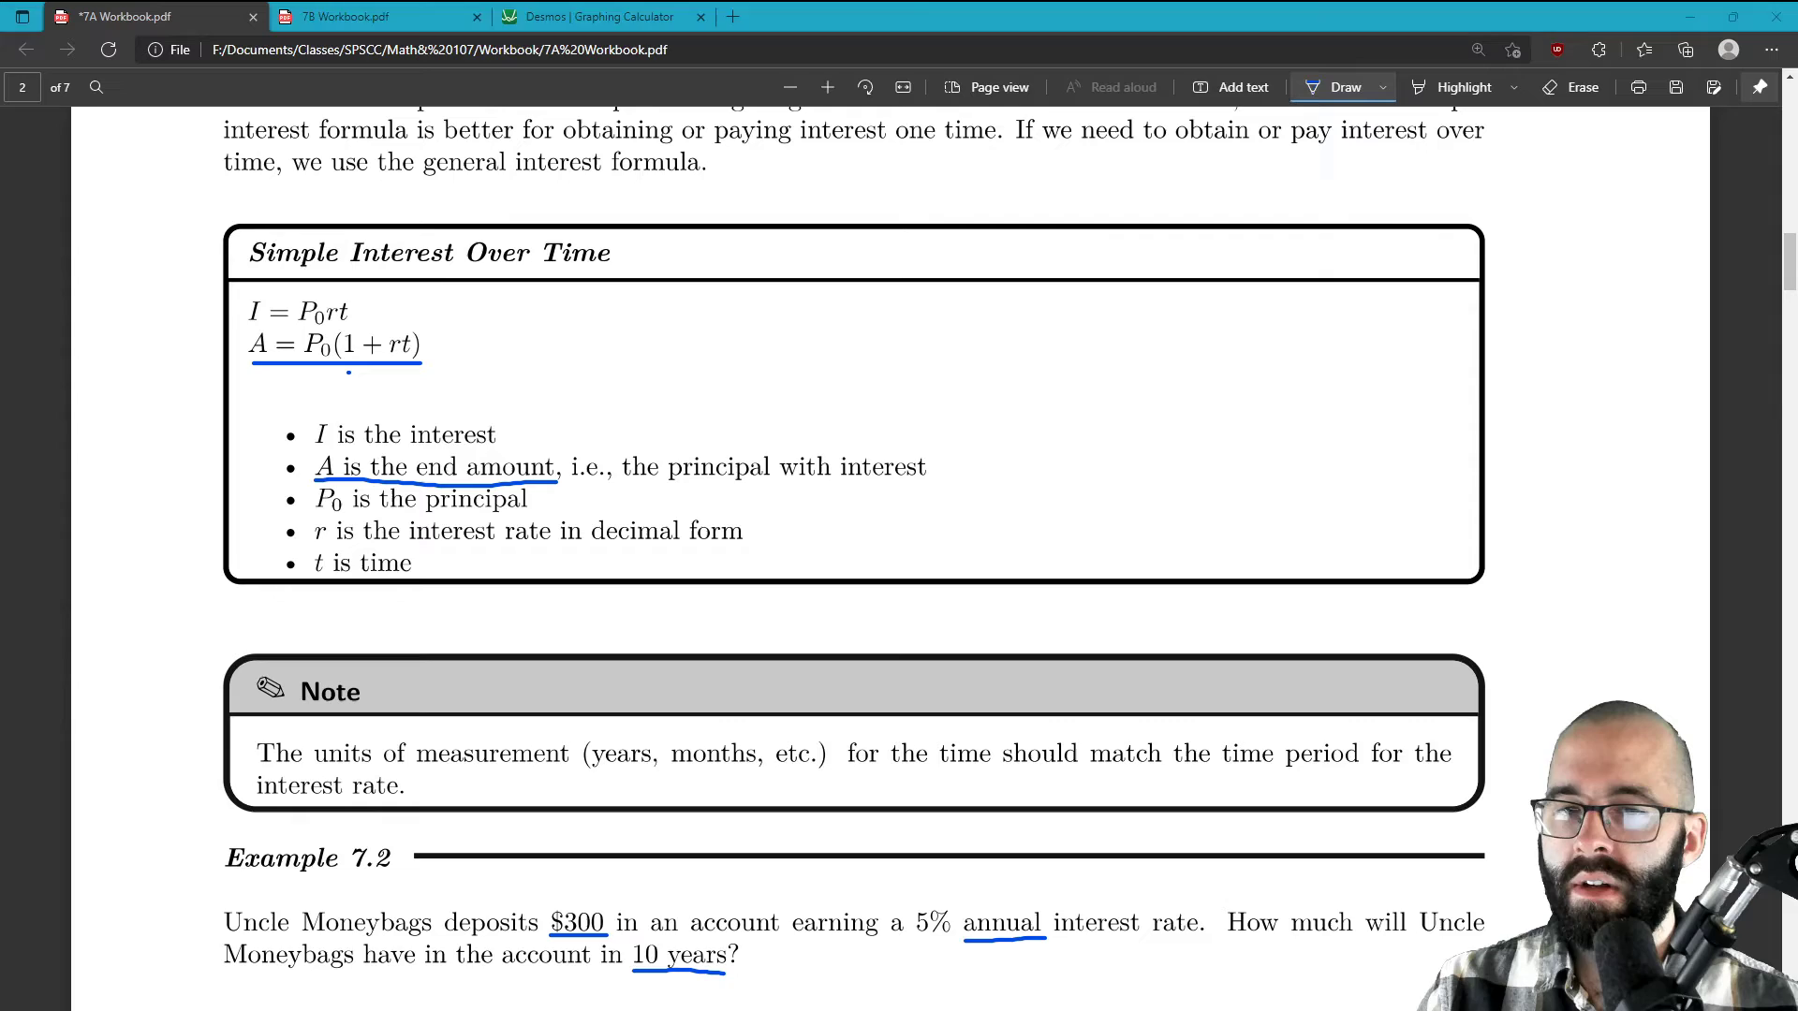
# Underline '5%' in Example 7.2, then go to the Desmos Graphing Calculator tab.
pyautogui.moveTo(915, 937); pyautogui.dragTo(955, 939)
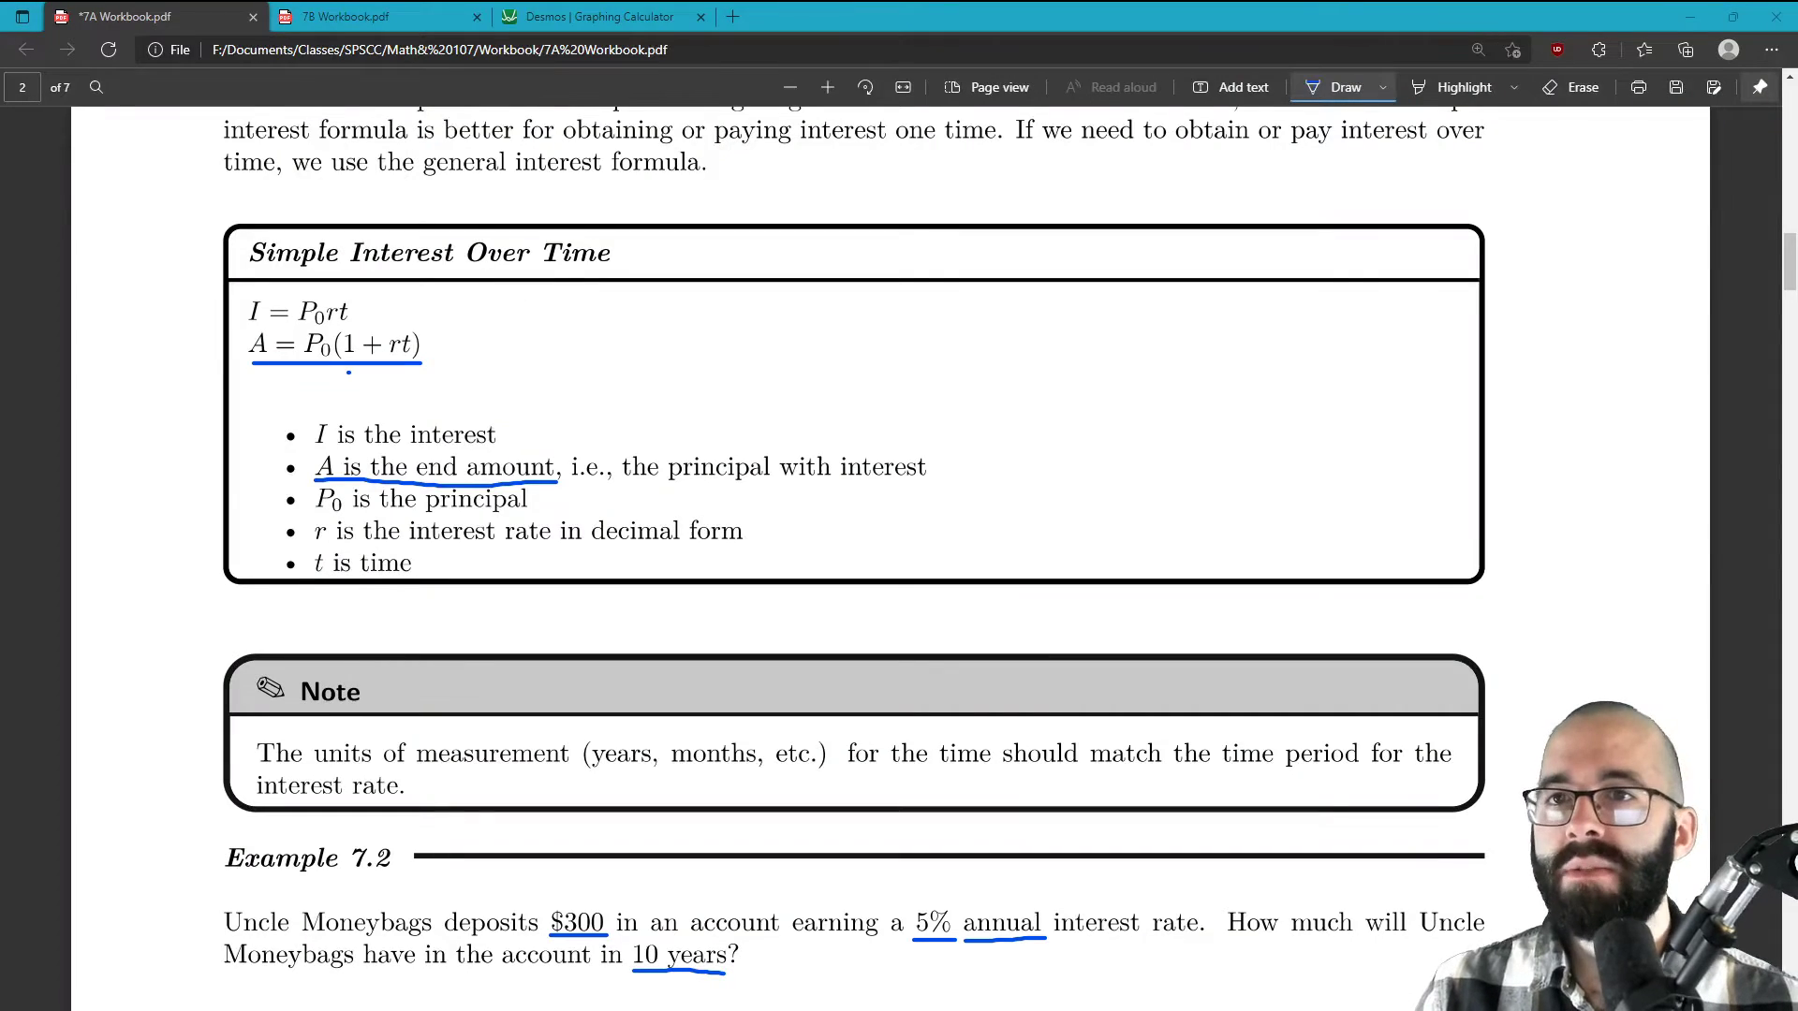
pyautogui.click(614, 14)
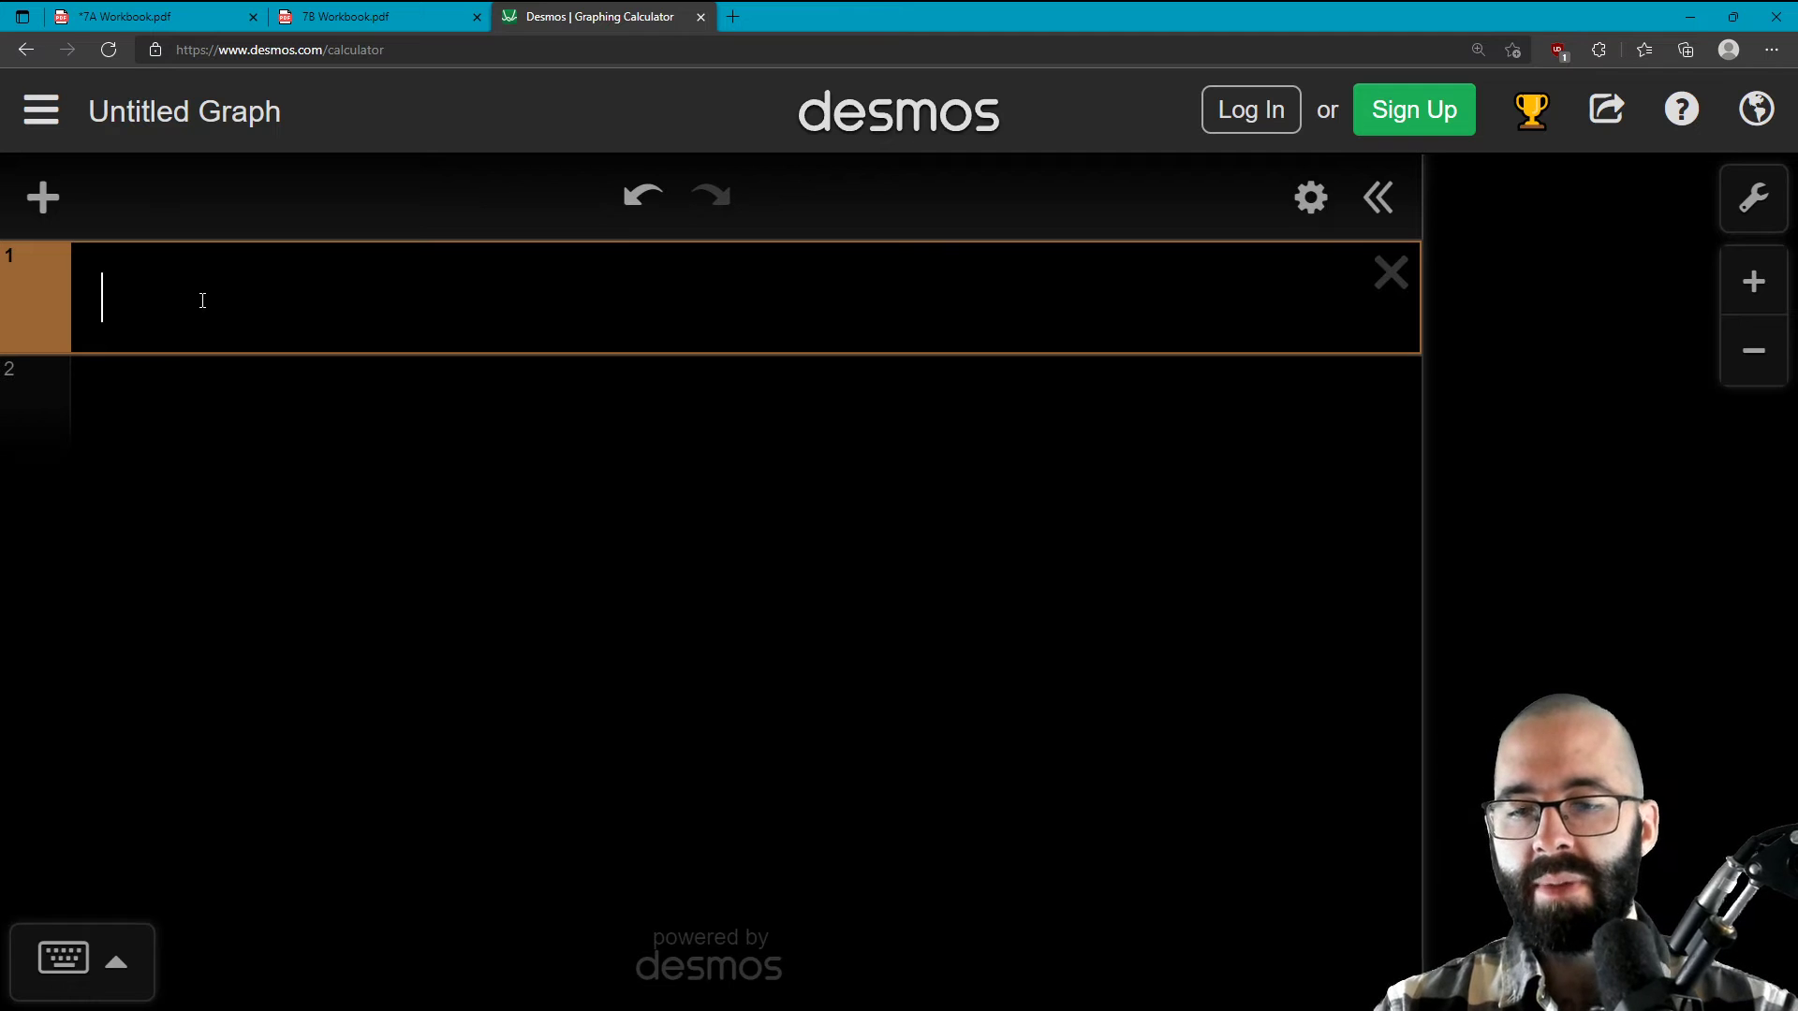
# Enter 300(1+0.05*10) on line 1, correcting the mistyped 0.095 rate.
pyautogui.write('300')
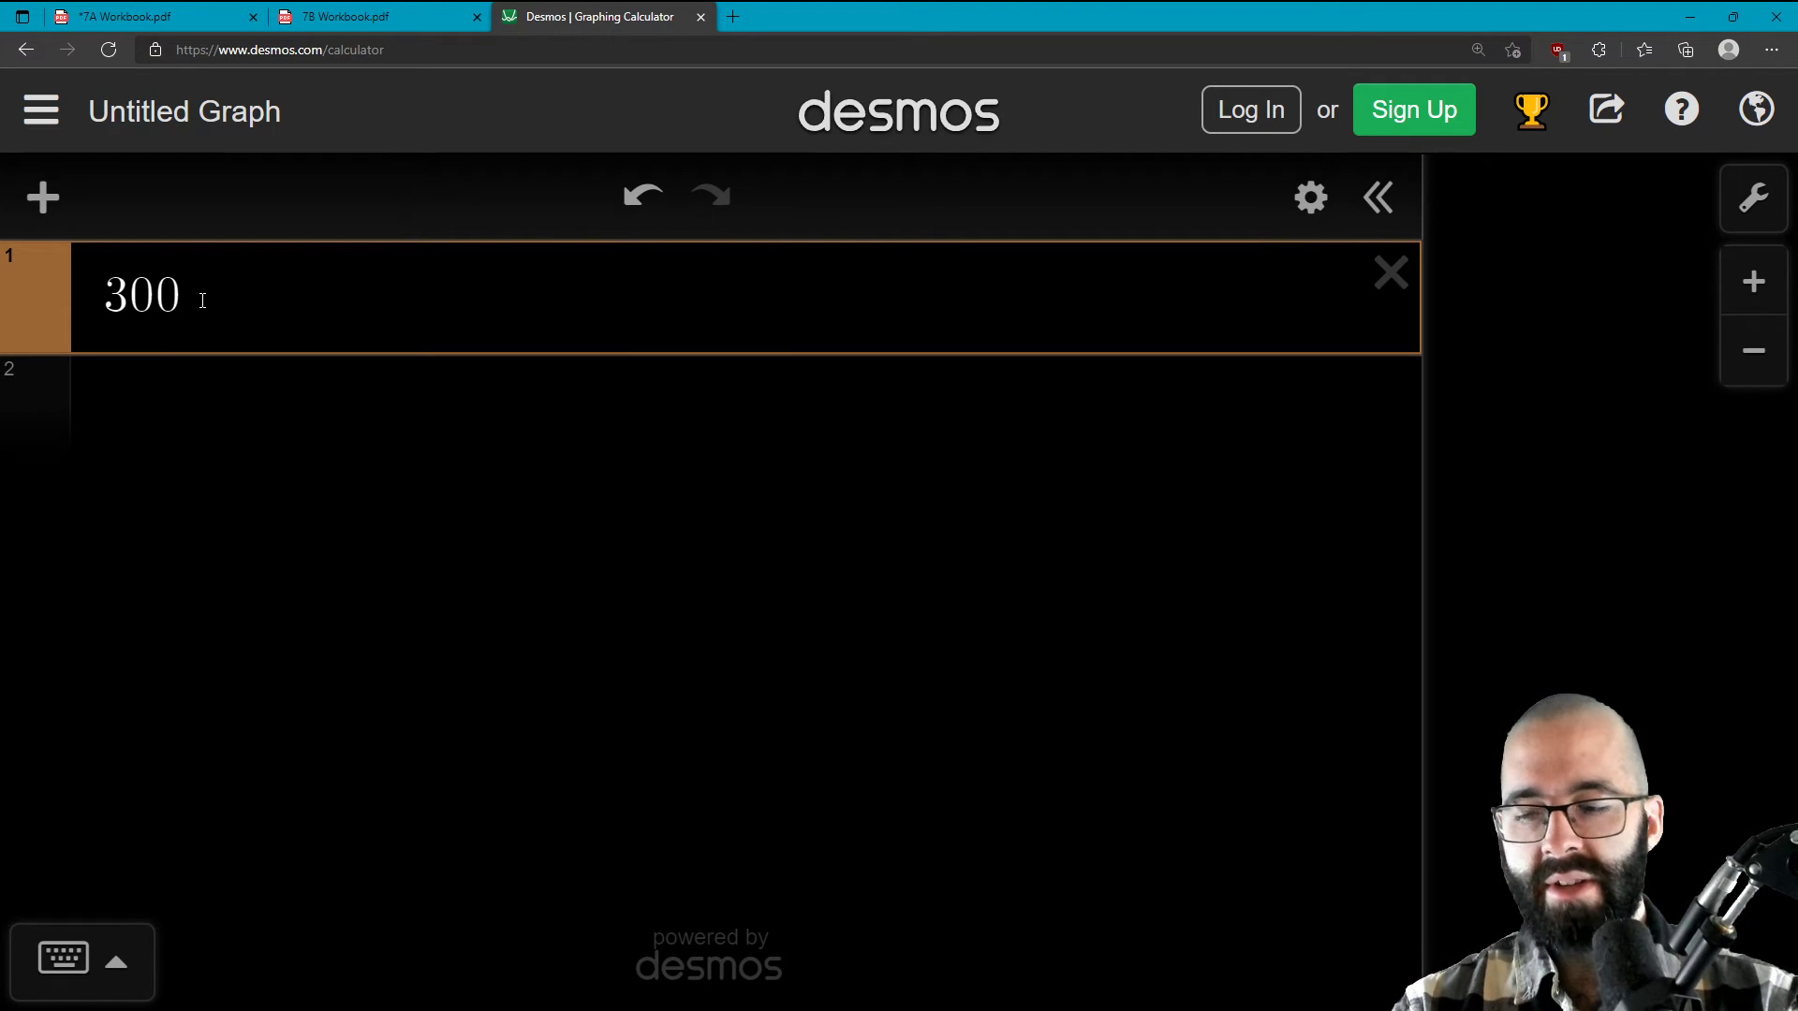
pyautogui.write('(')
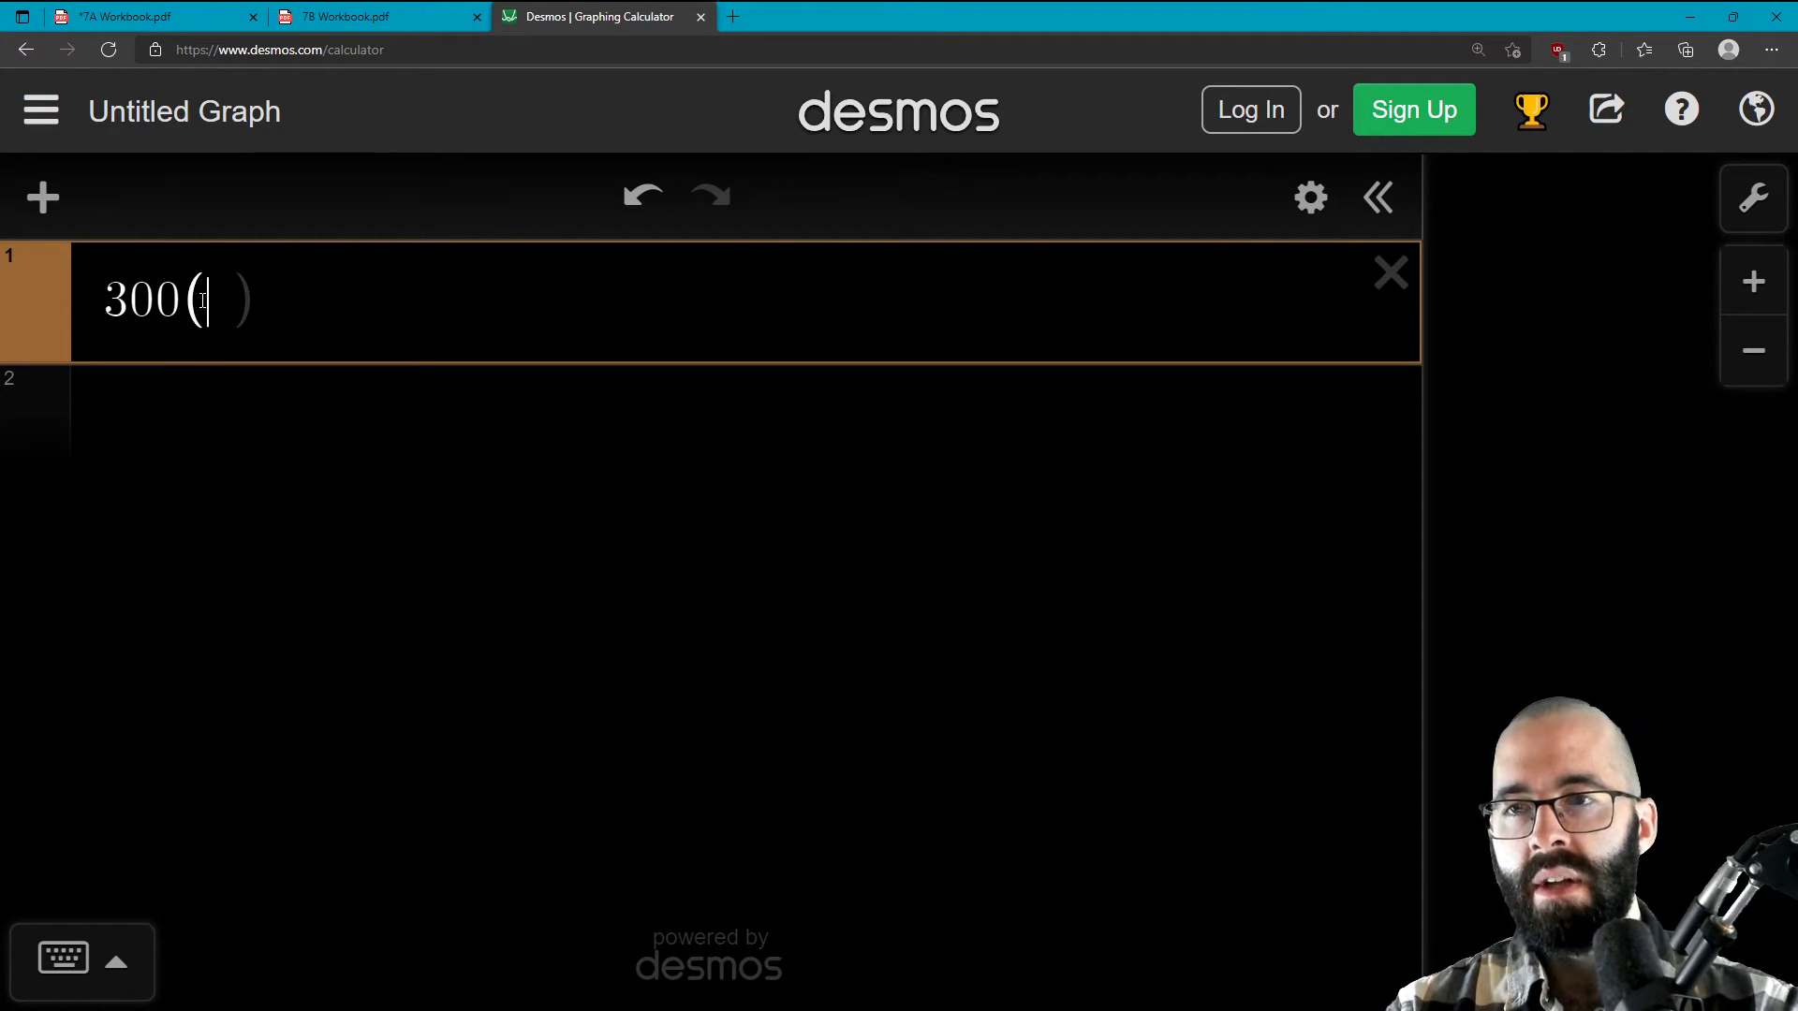
pyautogui.write('1+')
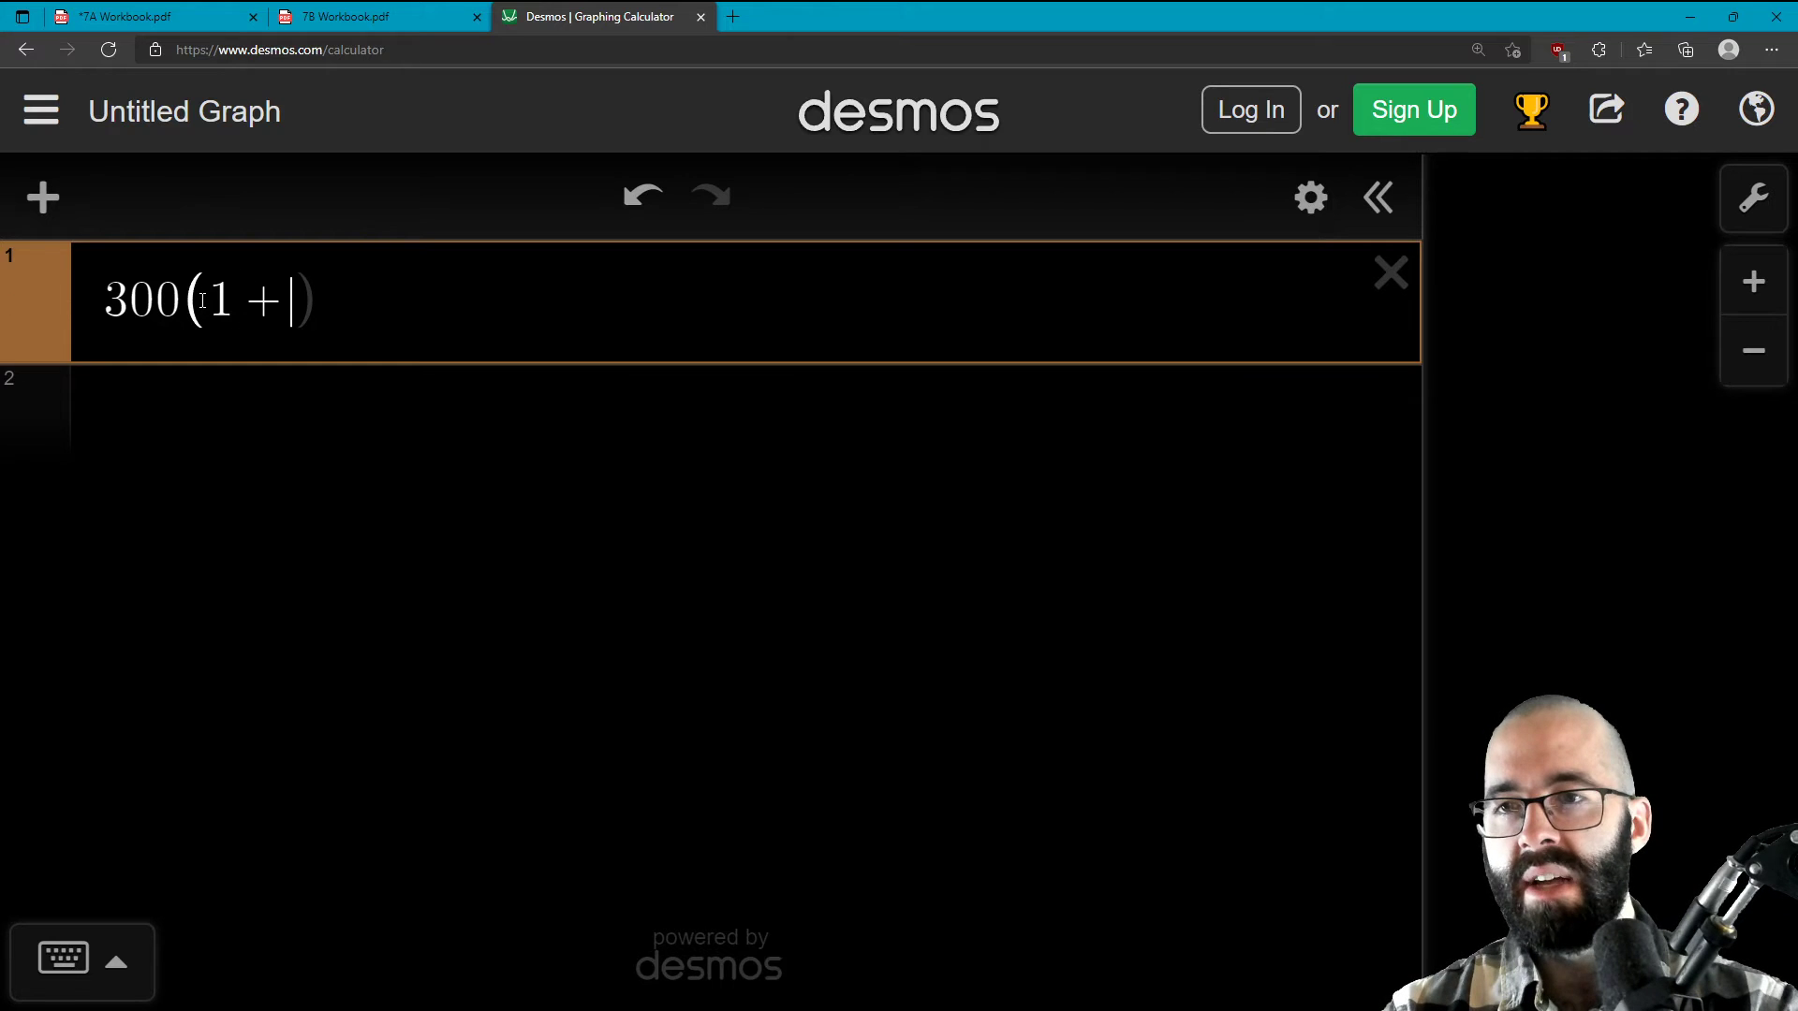
pyautogui.write('0.095')
pyautogui.press('BackSpace')
pyautogui.press('BackSpace')
pyautogui.write('5')
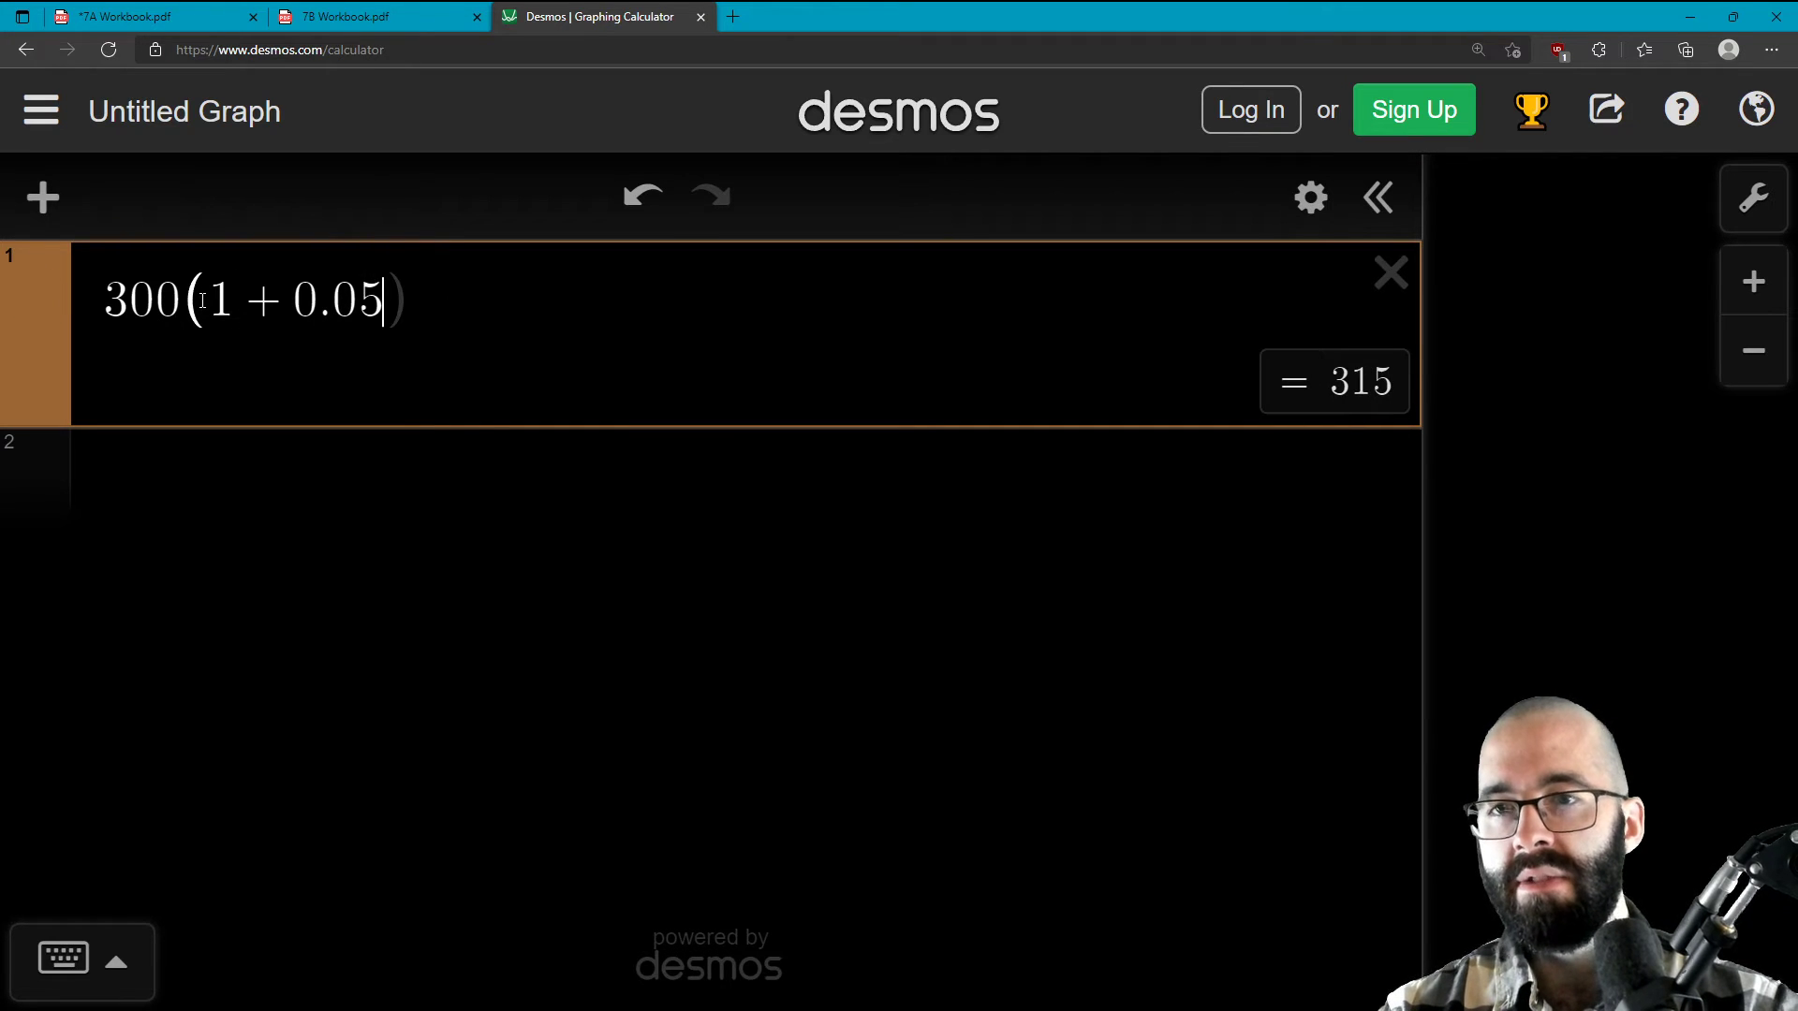
pyautogui.write('*1')
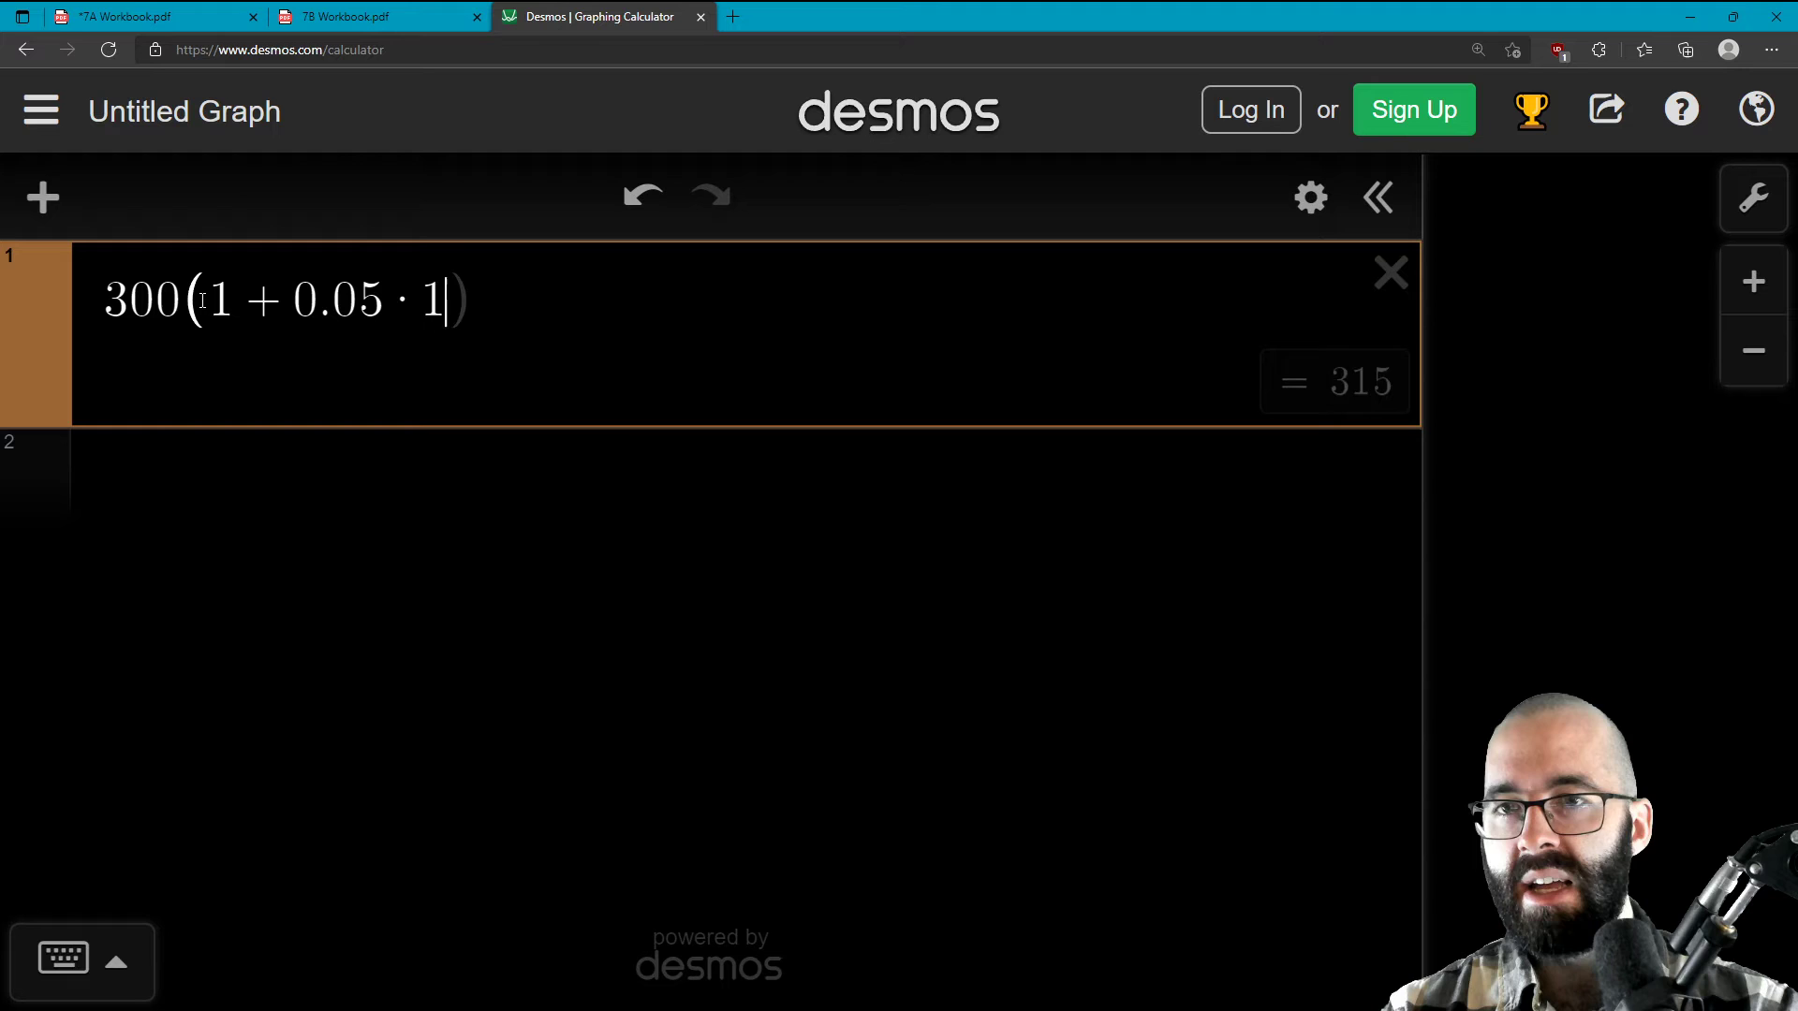
pyautogui.write('0')
pyautogui.press('BackSpace')
pyautogui.press('BackSpace')
pyautogui.press('BackSpace')
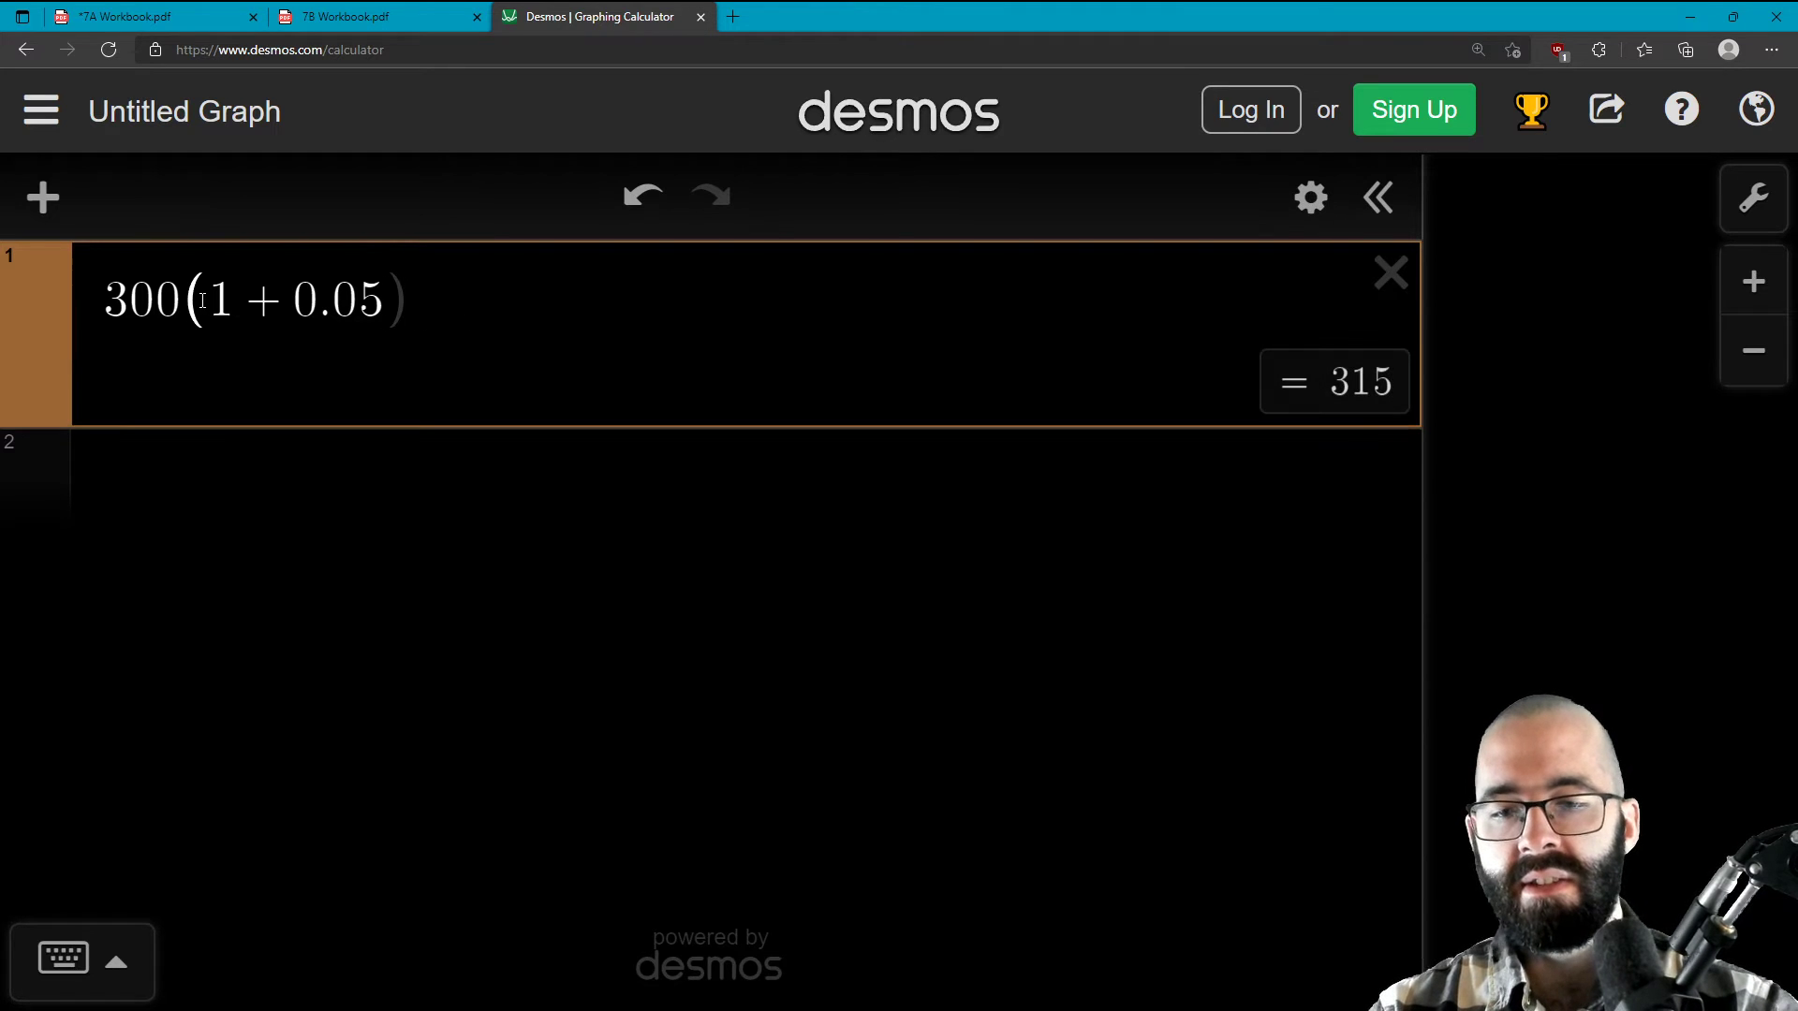
pyautogui.write('*')
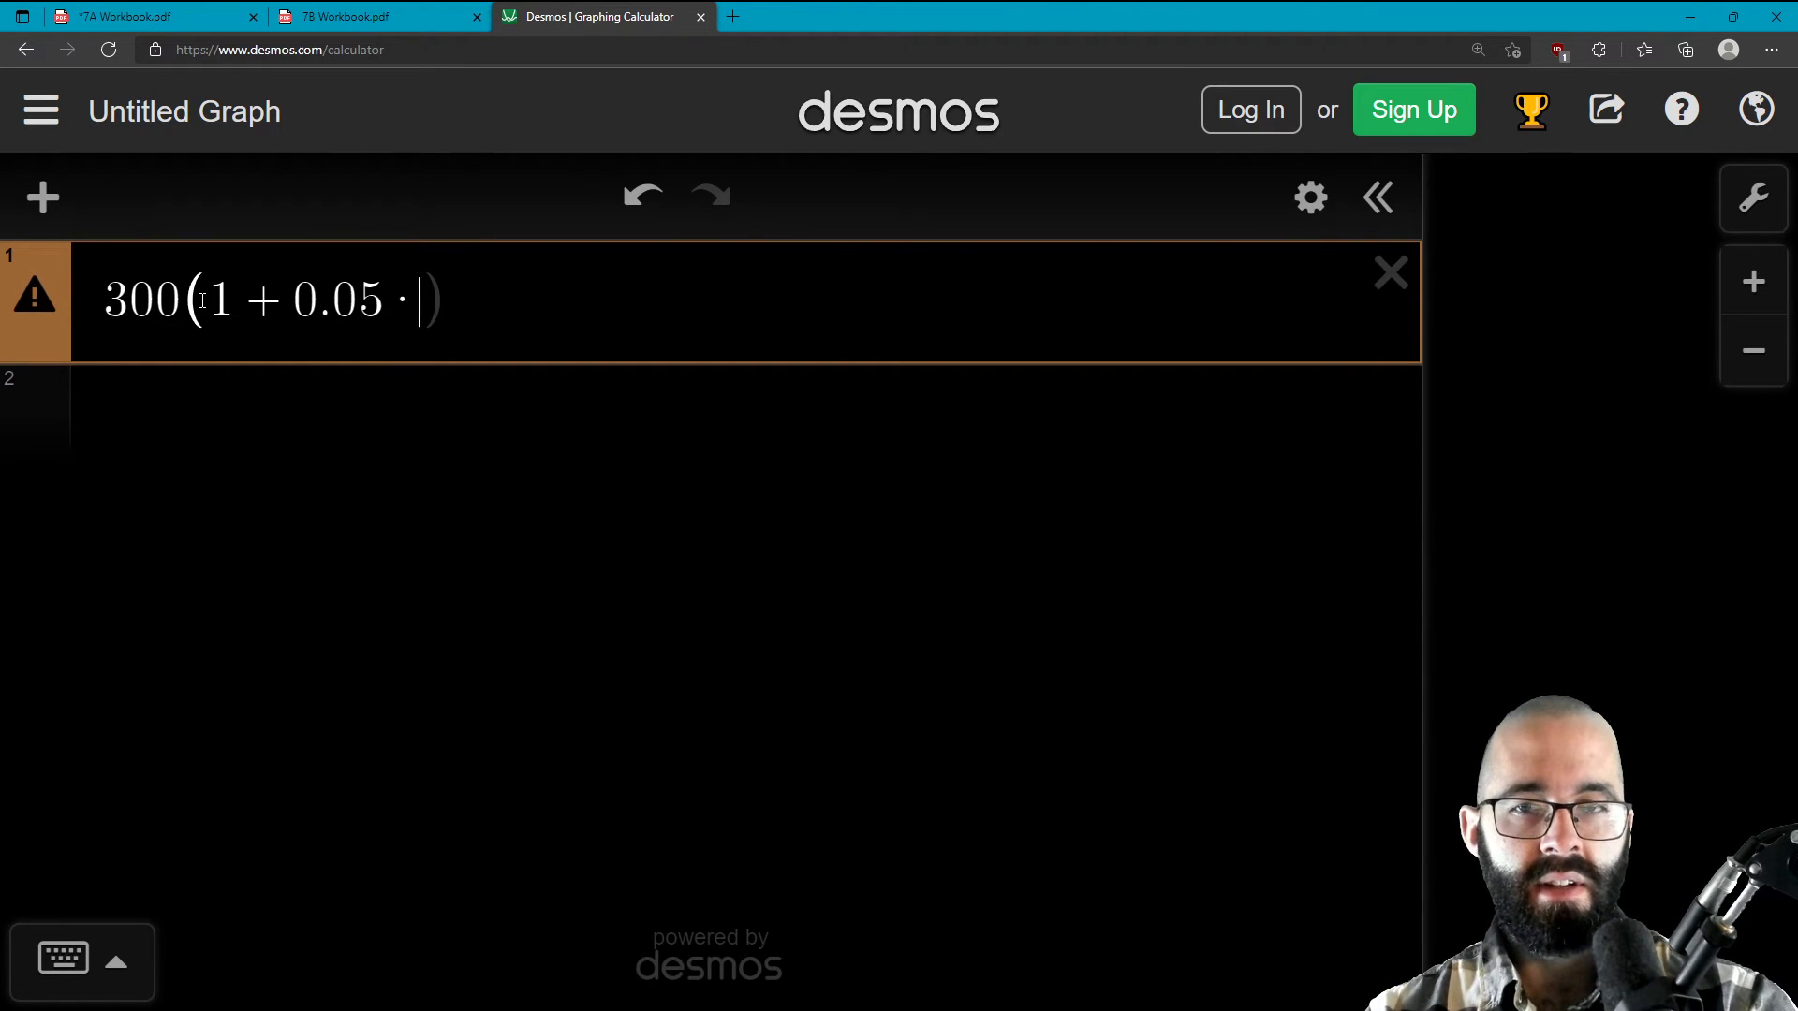
pyautogui.write('10')
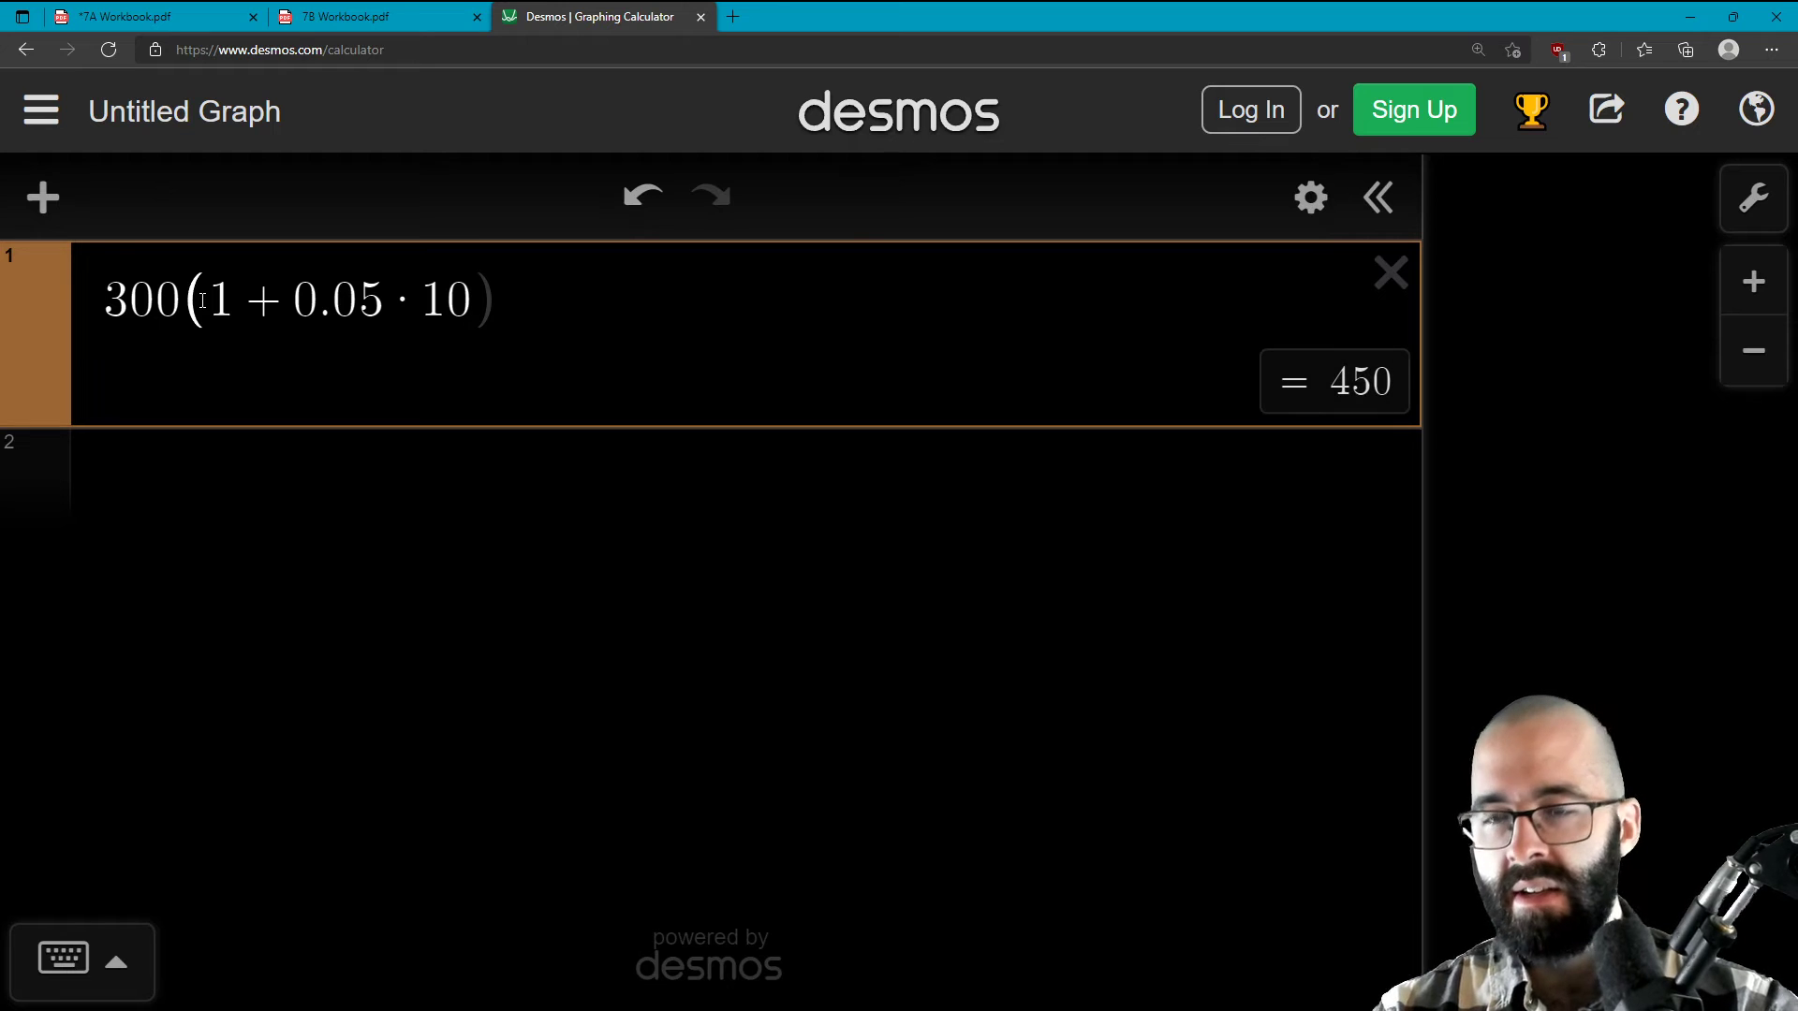
pyautogui.write(')')
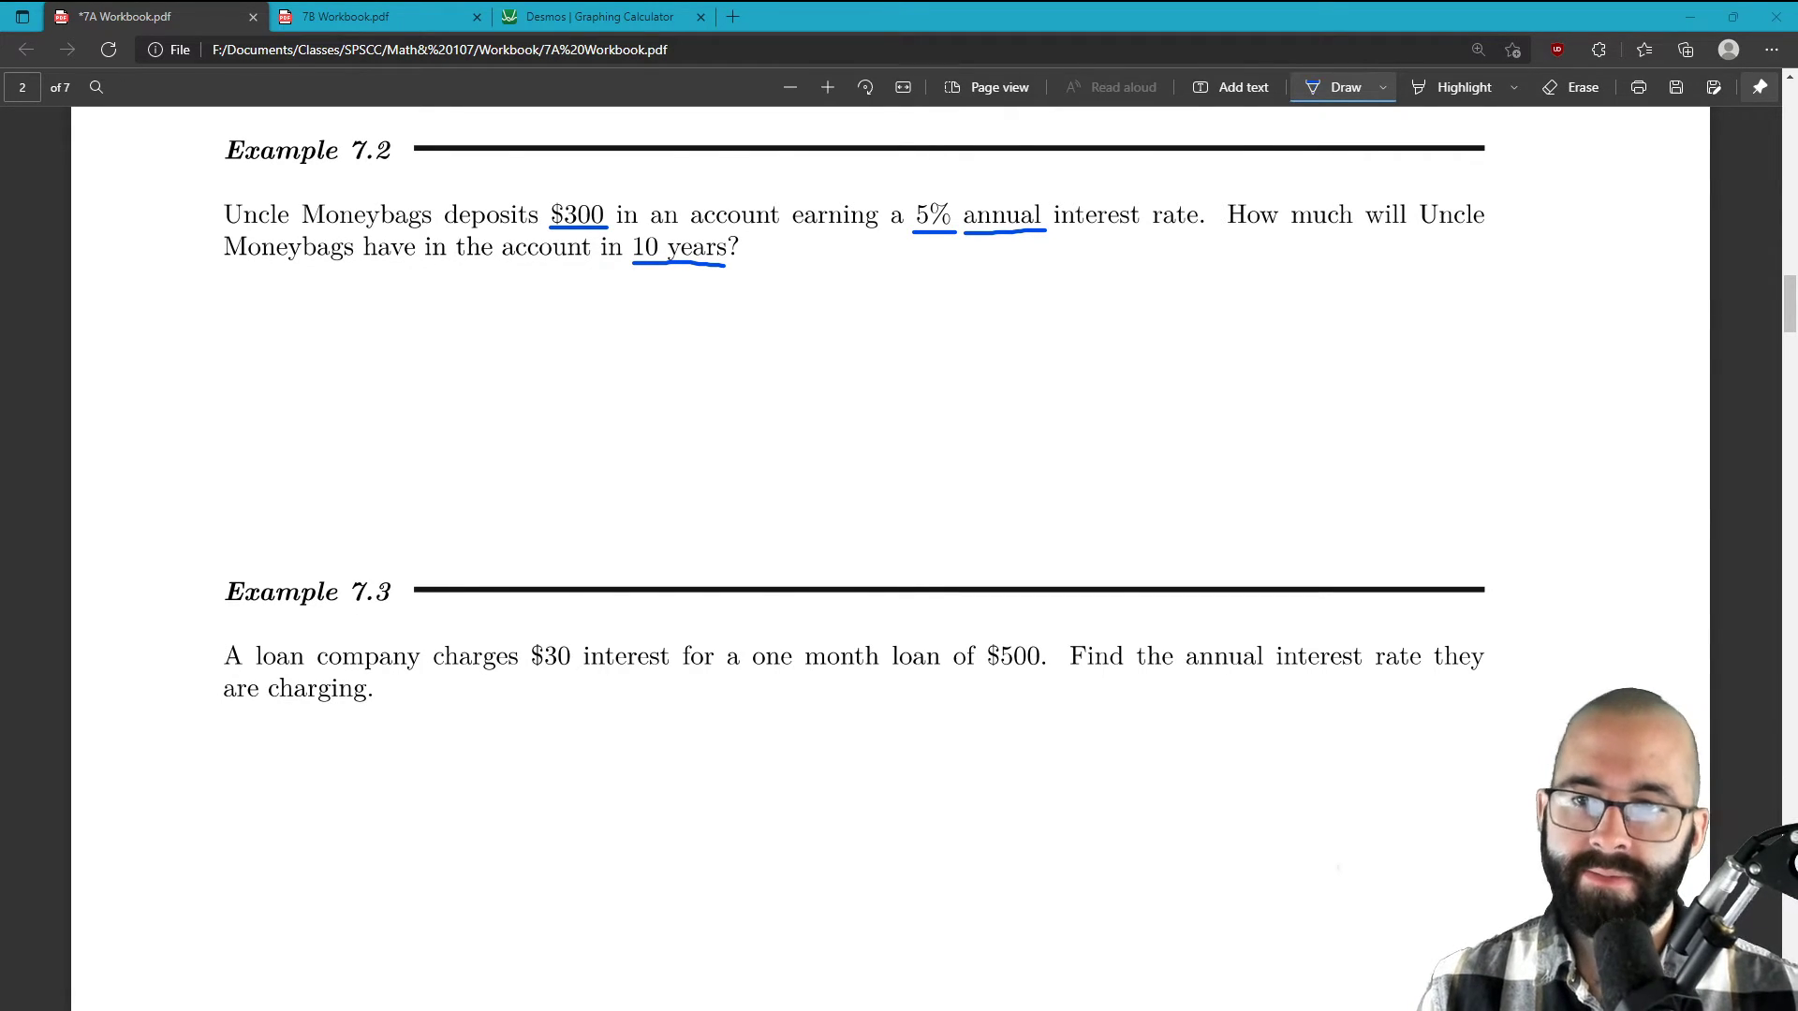
# Scroll down the PDF toward Example 7.3 about the $500 one-month loan.
pyautogui.scroll(-3, 890, 561)
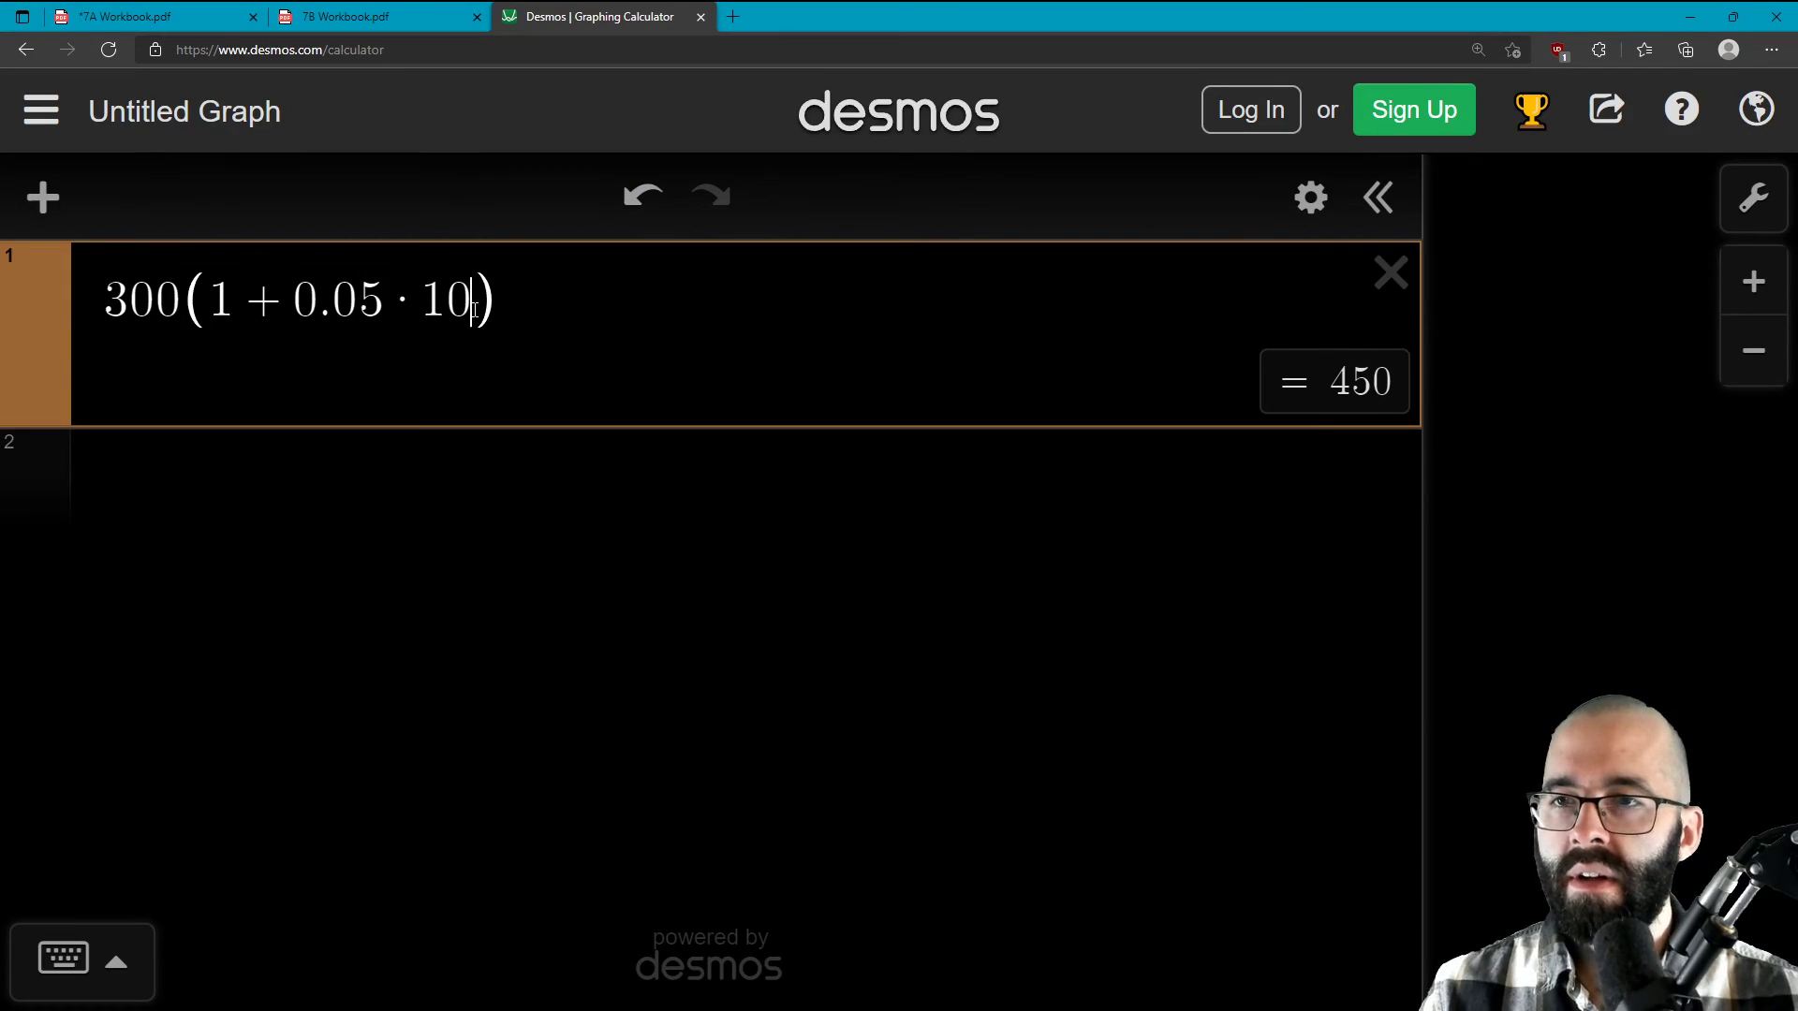
# Replace the expression on line 1 with 360/500.
pyautogui.moveTo(562, 299); pyautogui.dragTo(58, 270)
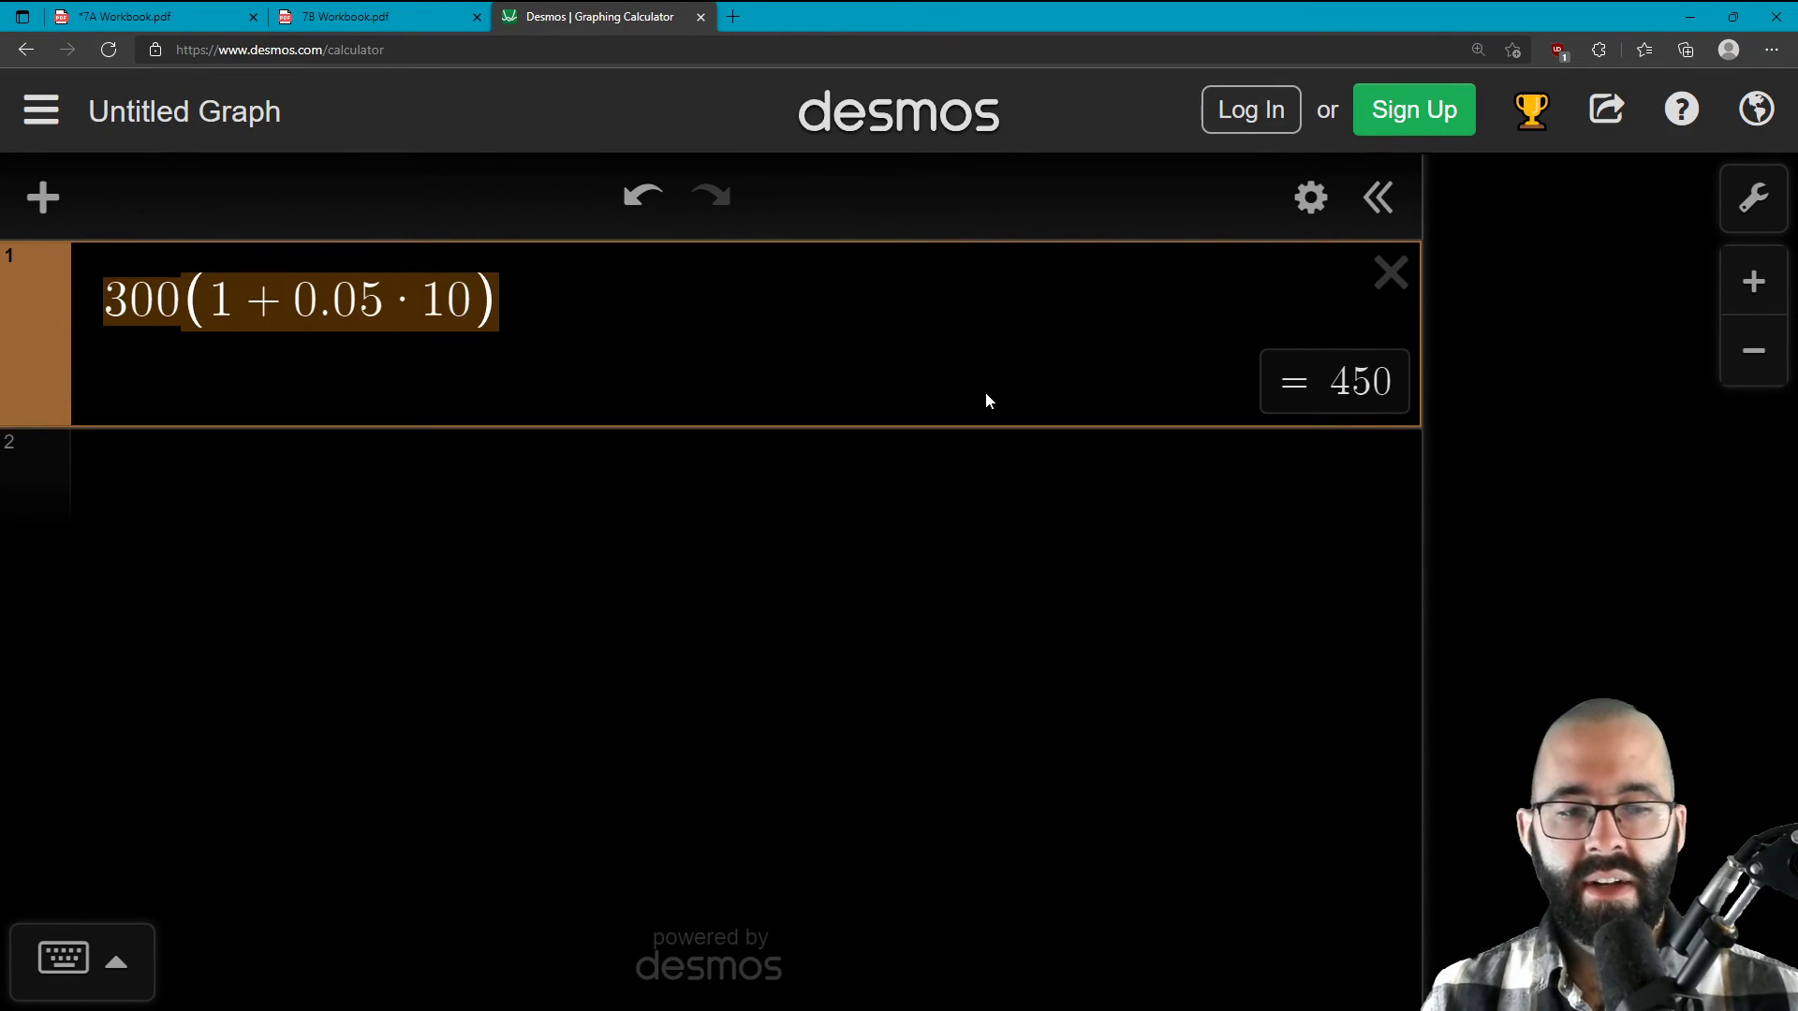
pyautogui.write('360')
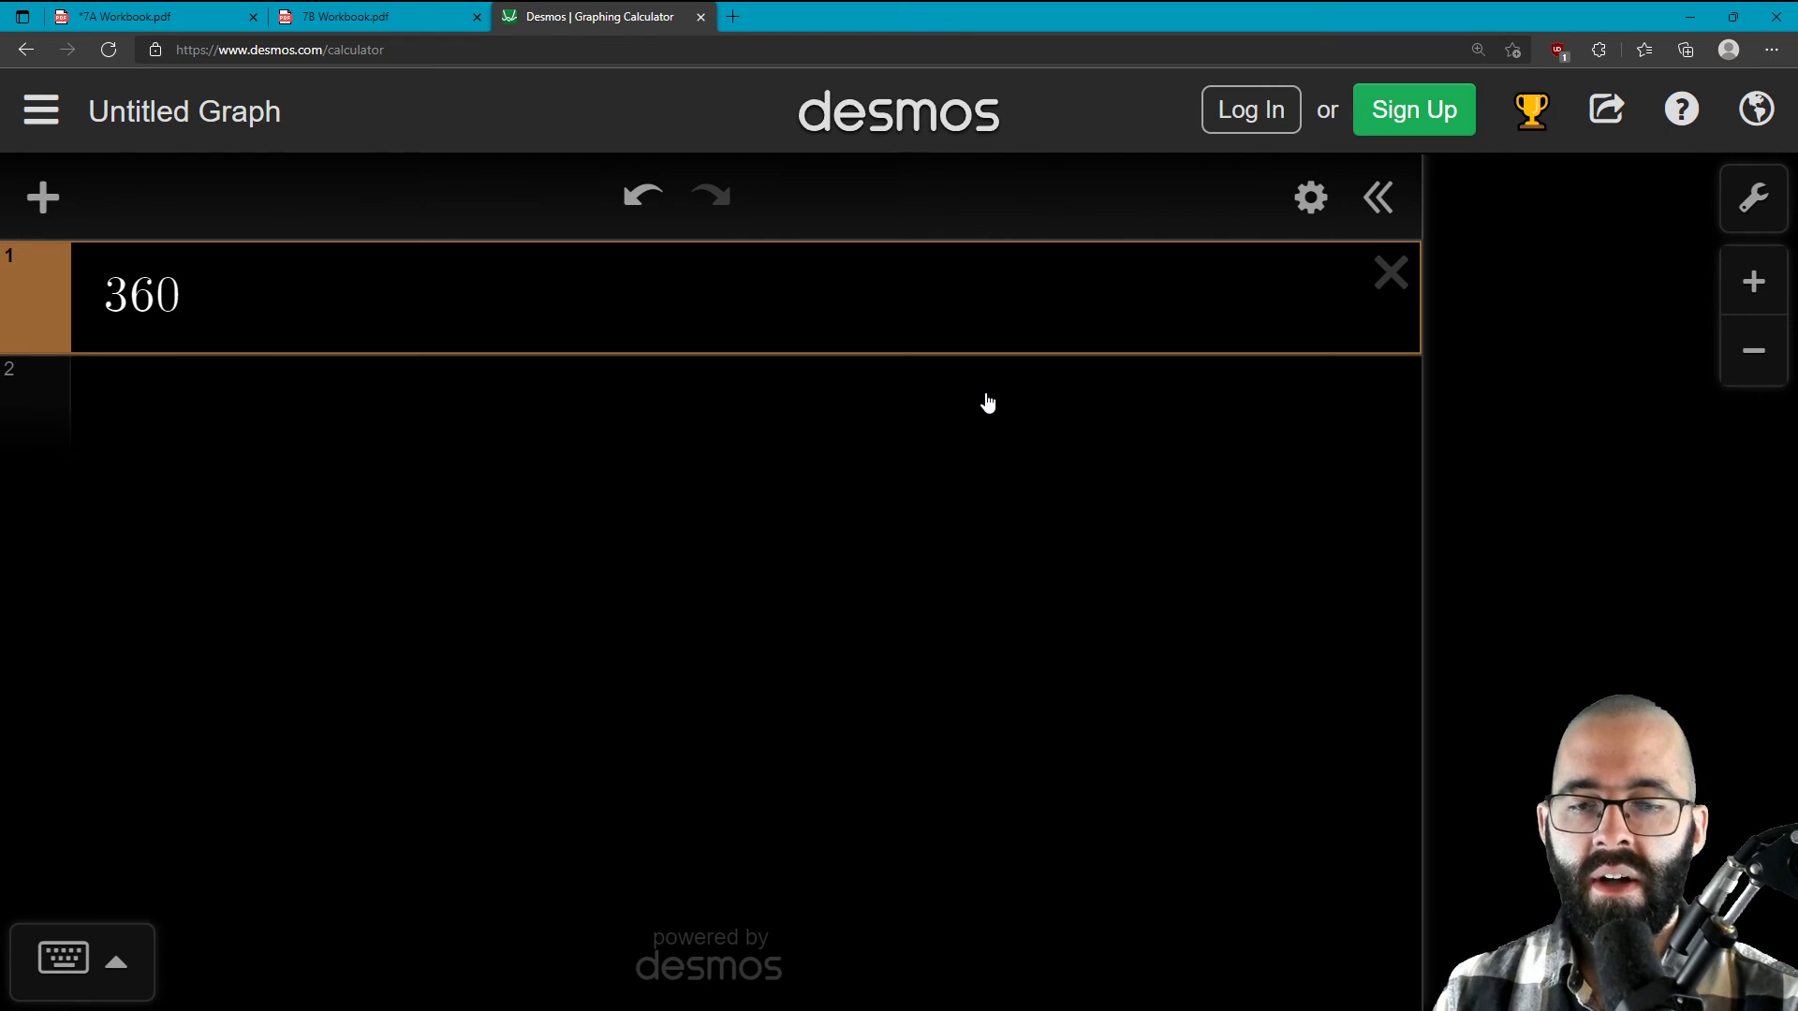
pyautogui.write('/')
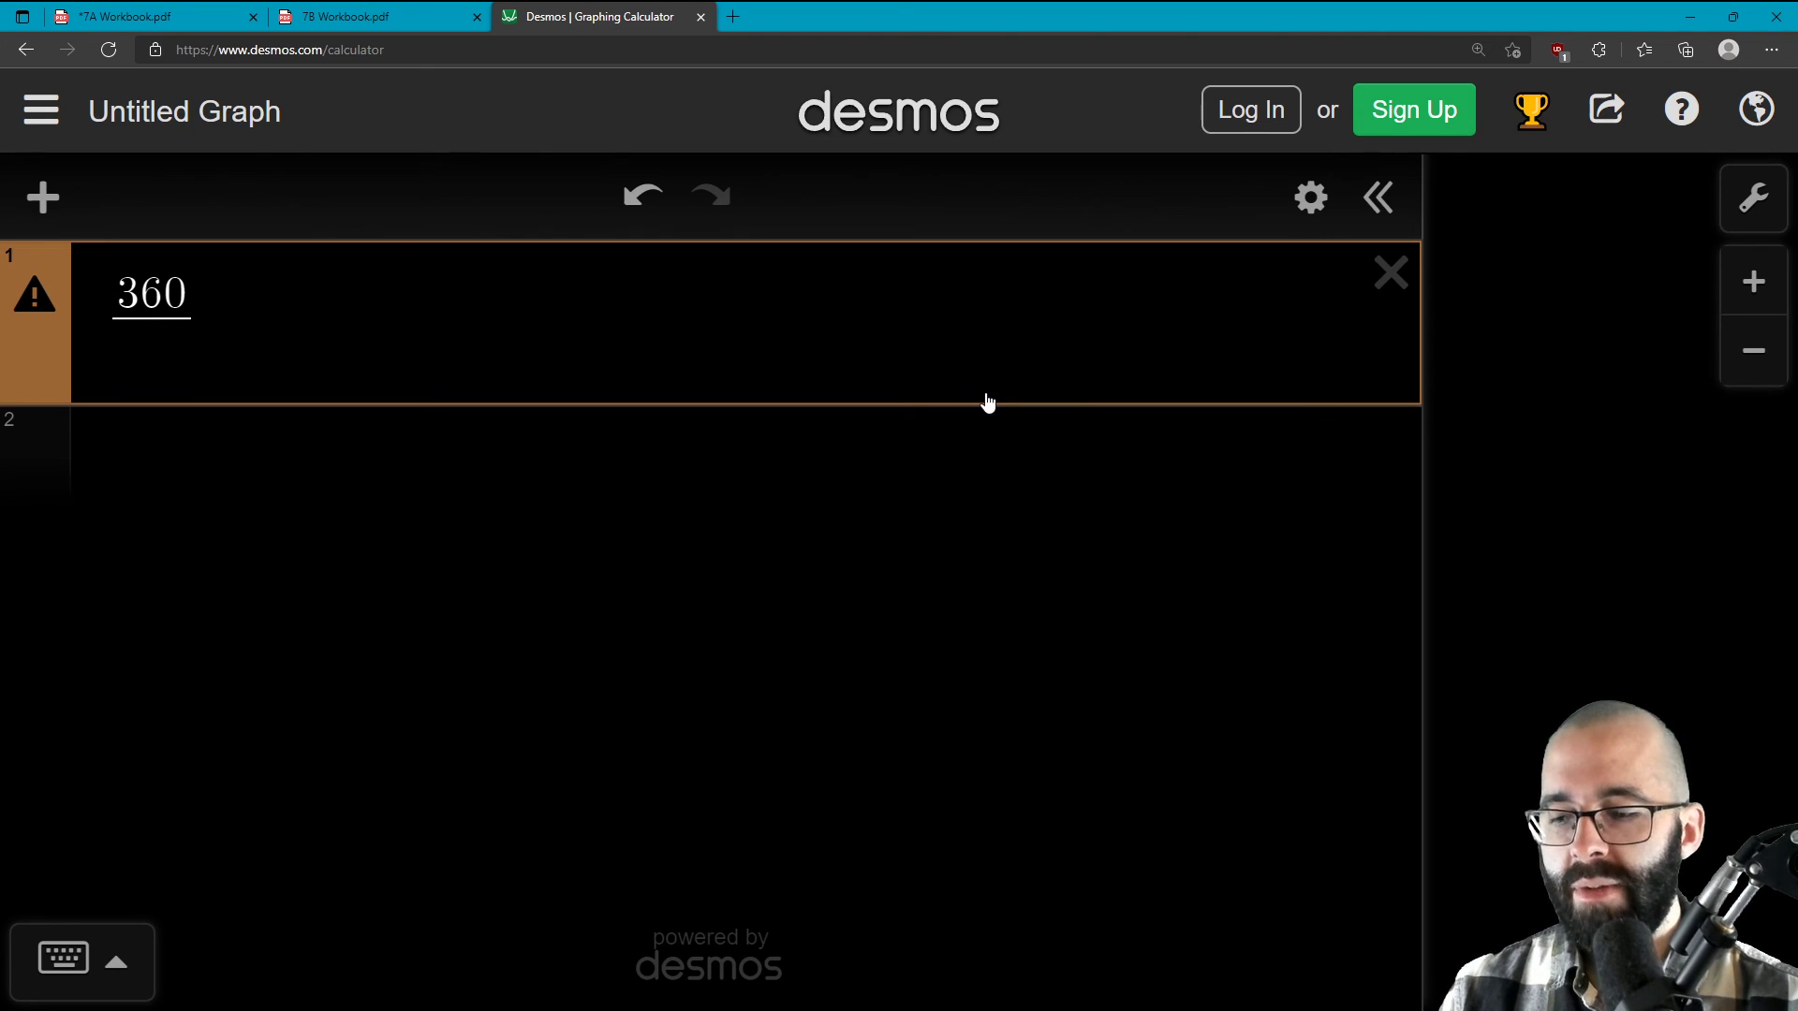
pyautogui.write('500')
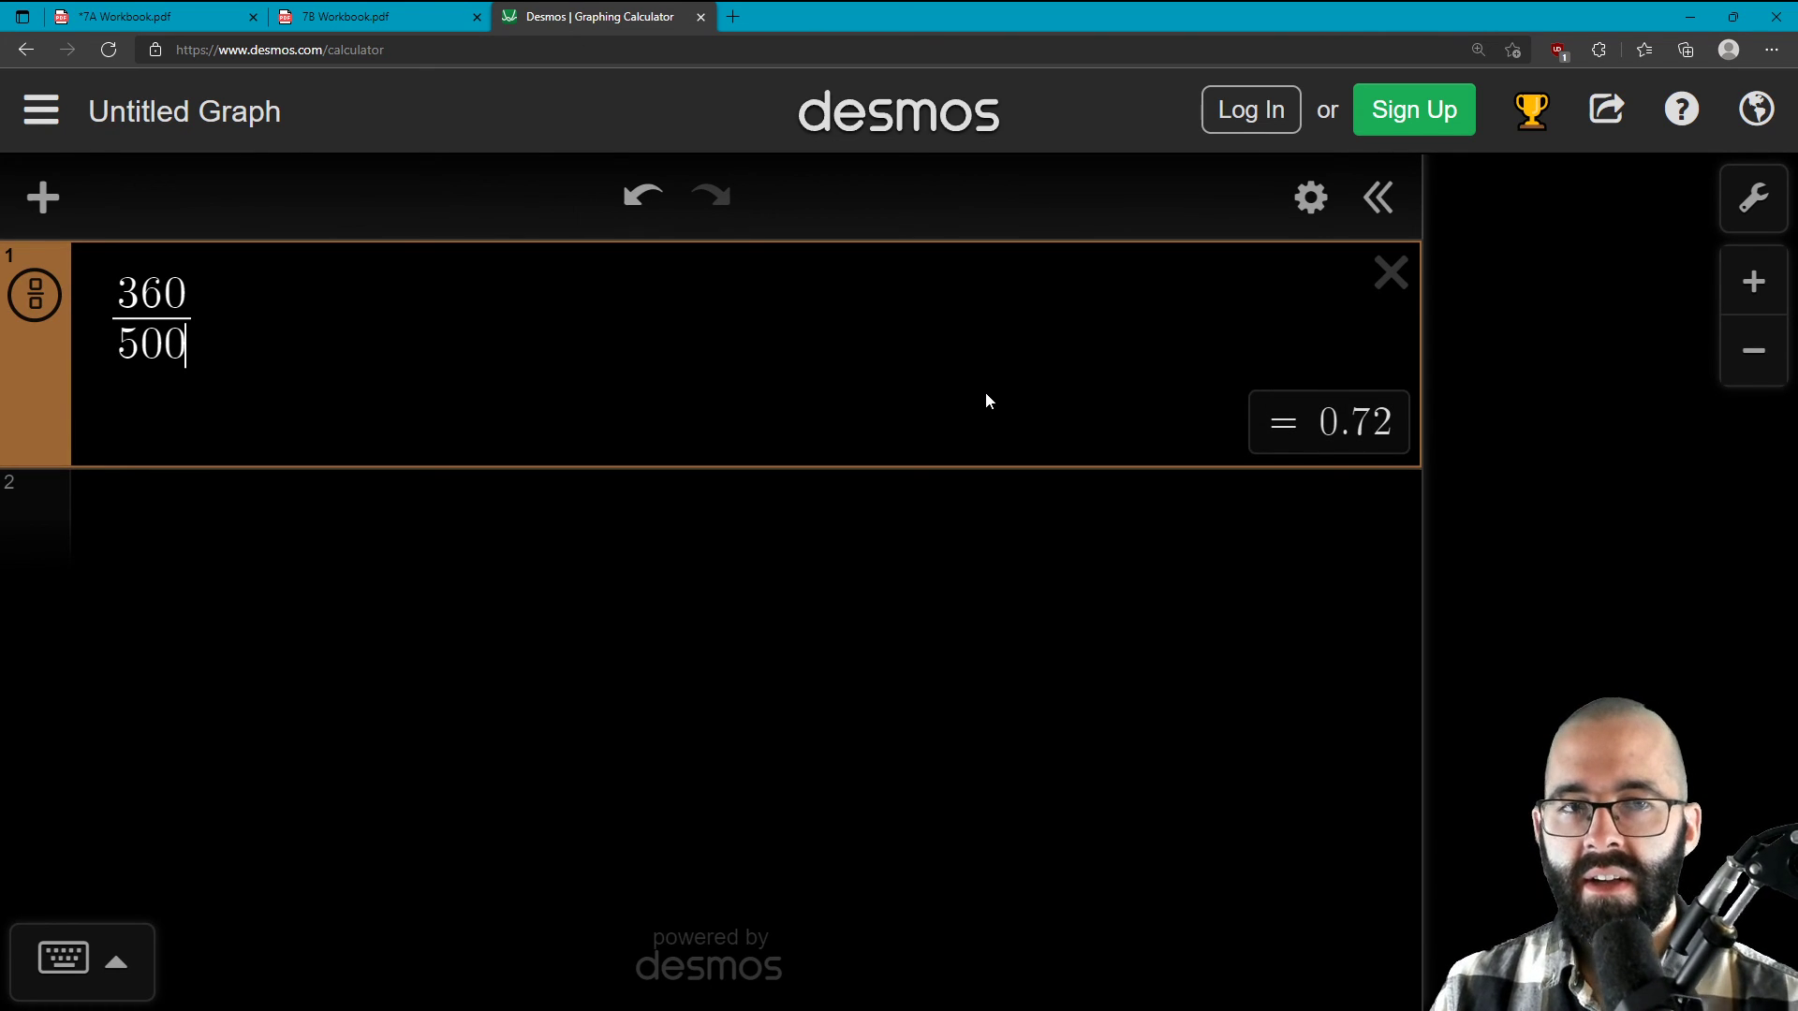